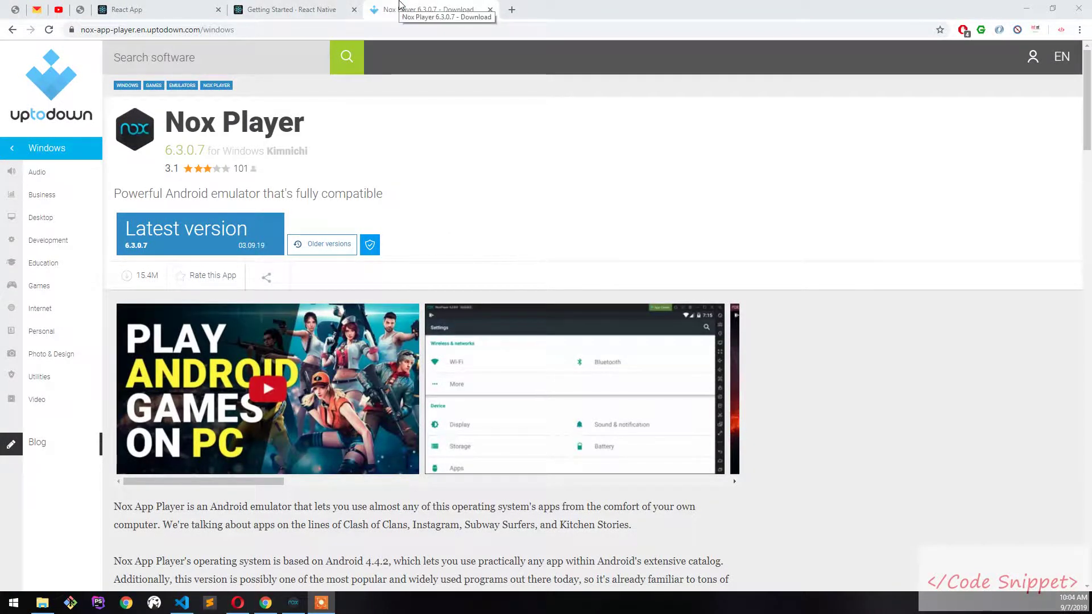
Flip between the Nox Player download tab and the React Native docs, ending on Getting Started.
{"action": "left_click", "coordinate": [301, 9]}
{"action": "left_click", "coordinate": [409, 9]}
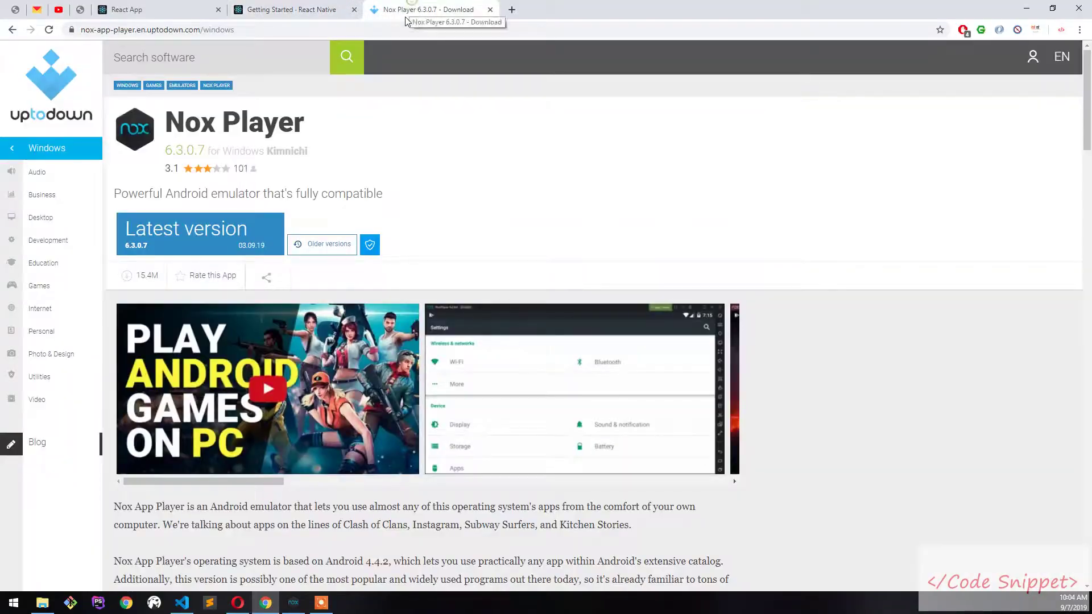
{"action": "left_click", "coordinate": [303, 7]}
{"action": "left_click", "coordinate": [416, 9]}
{"action": "left_click", "coordinate": [333, 7]}
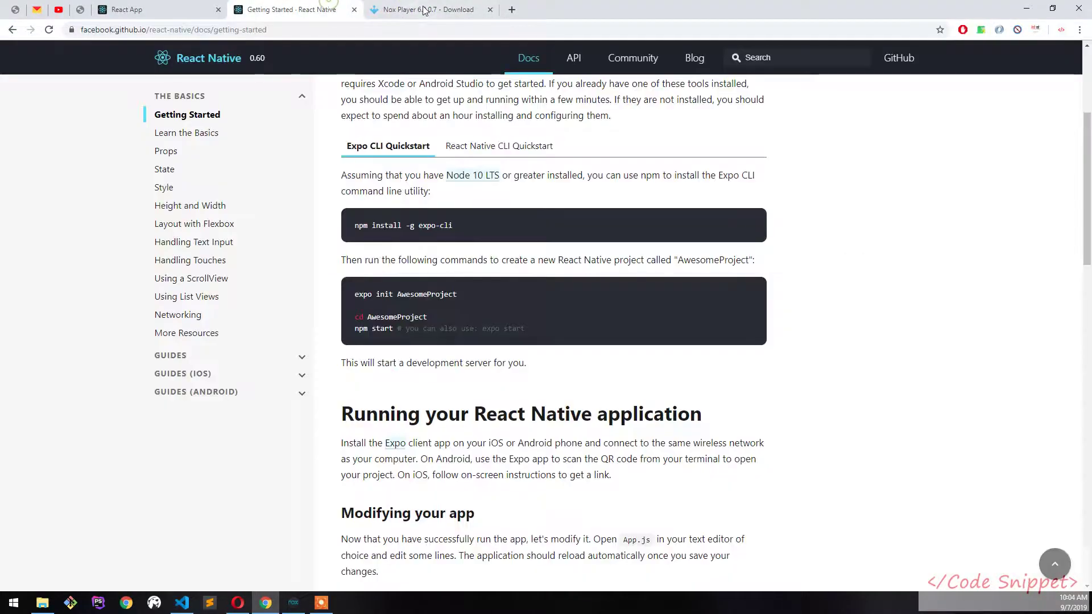
{"action": "left_click", "coordinate": [424, 9]}
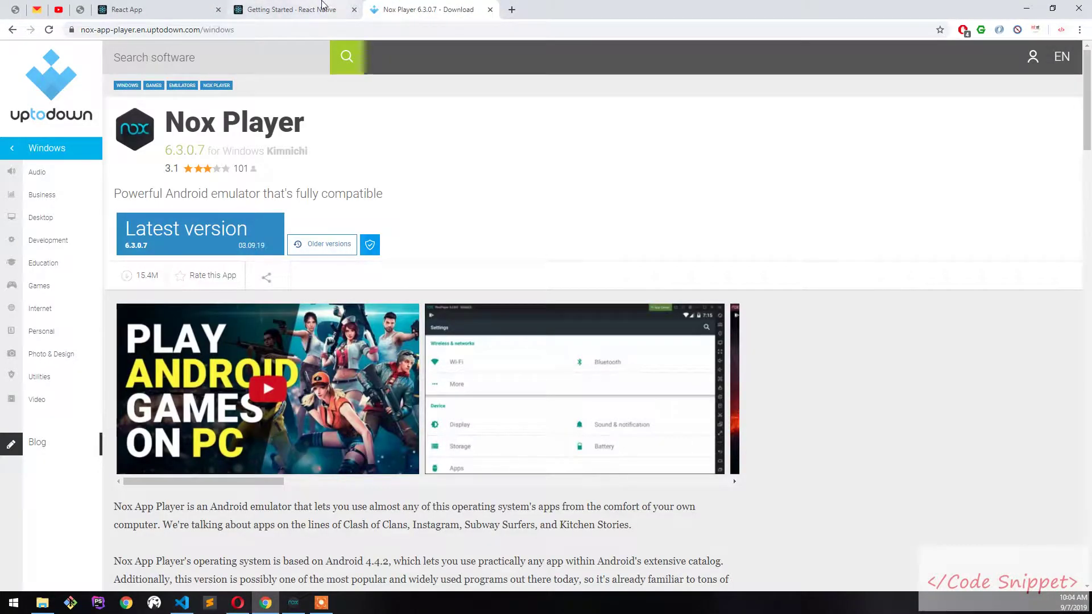
{"action": "left_click", "coordinate": [325, 7]}
{"action": "left_click", "coordinate": [397, 7]}
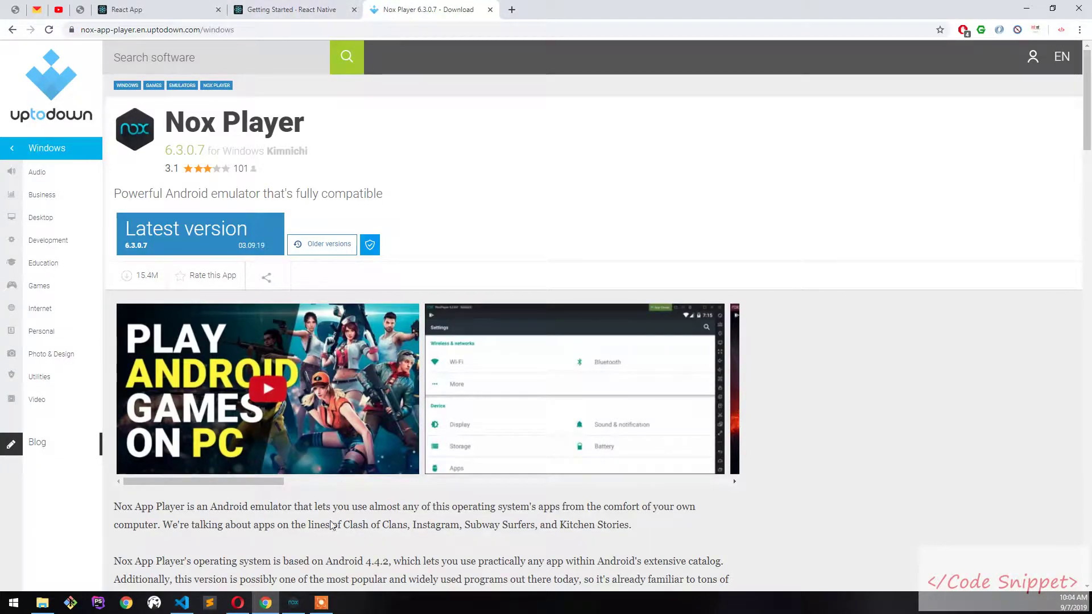
{"action": "left_click", "coordinate": [333, 7]}
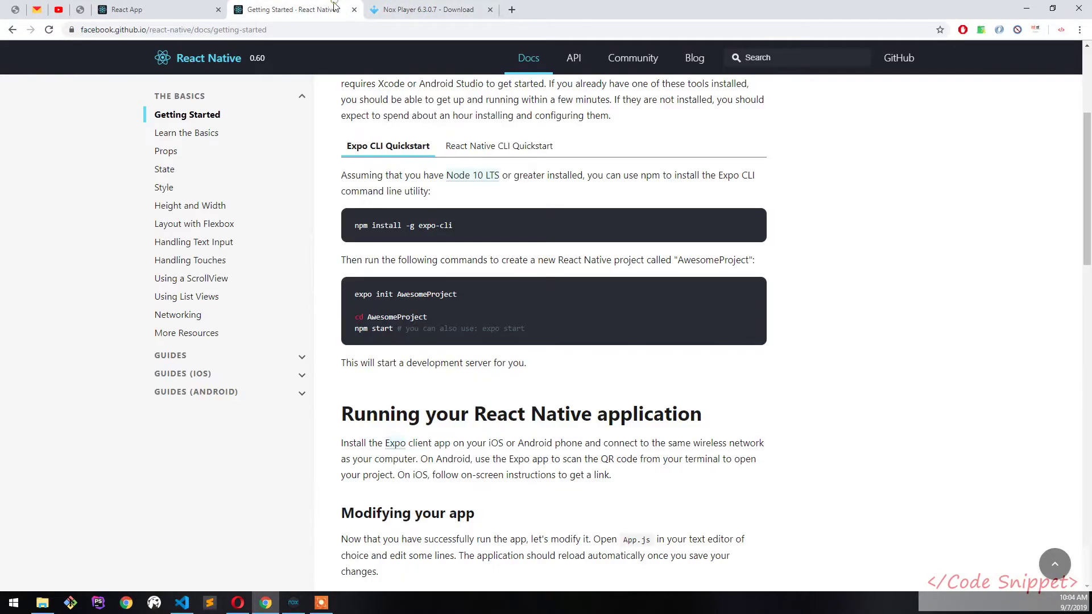
{"action": "left_click", "coordinate": [182, 603]}
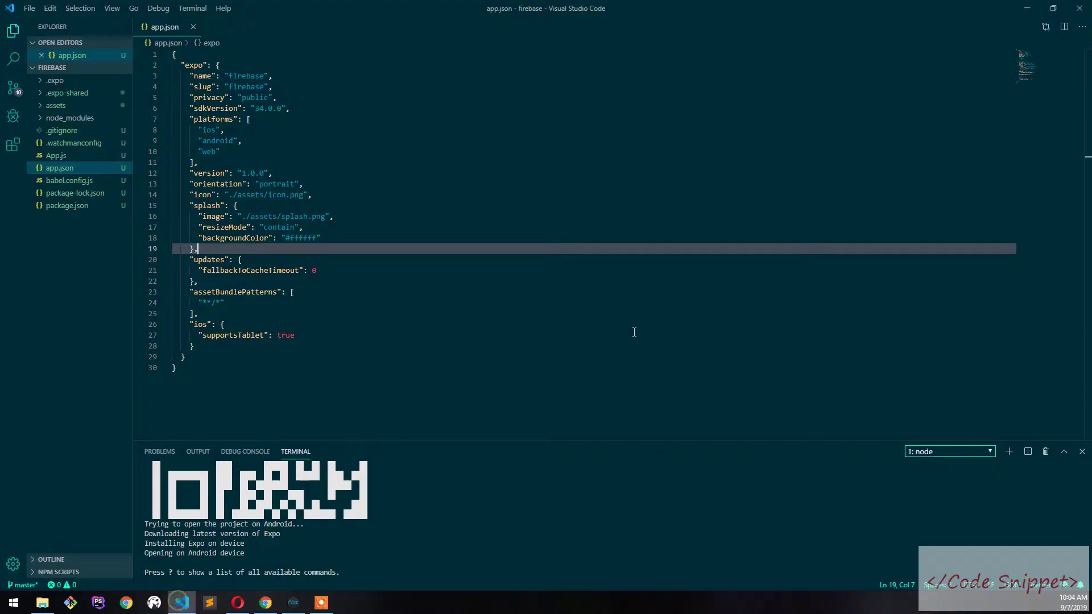
{"action": "left_click", "coordinate": [554, 183]}
{"action": "left_click", "coordinate": [484, 248]}
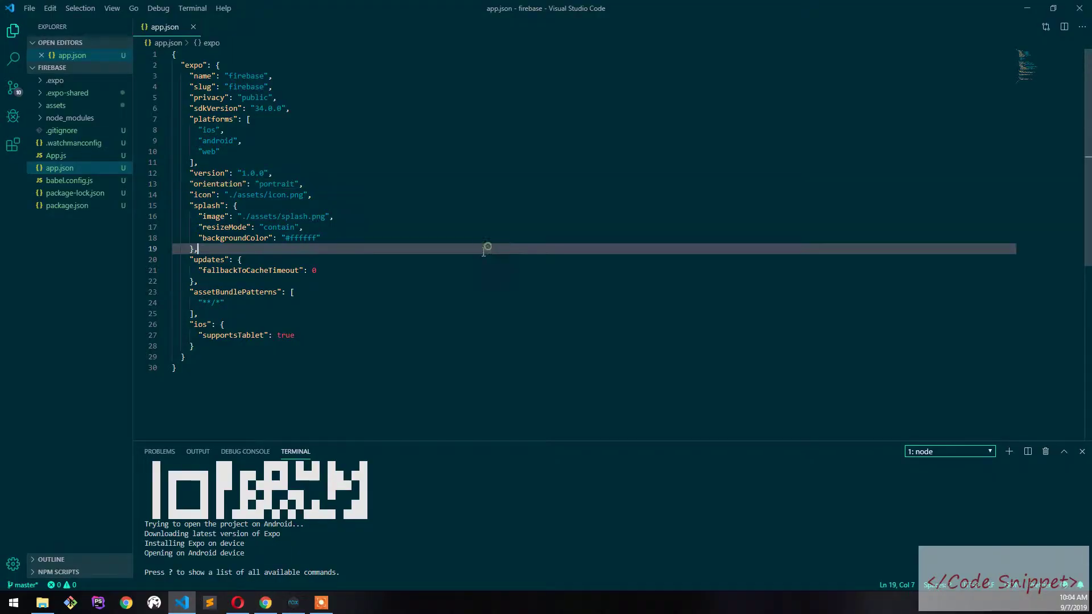
{"action": "left_click", "coordinate": [452, 182]}
{"action": "left_click", "coordinate": [412, 323]}
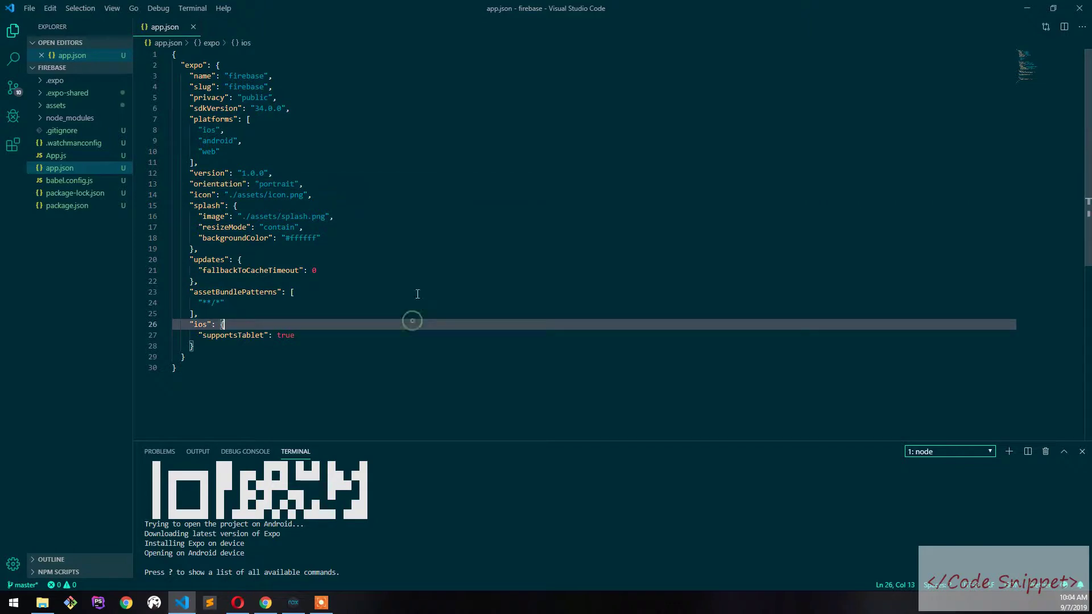
{"action": "left_click", "coordinate": [451, 220]}
{"action": "left_click", "coordinate": [402, 257]}
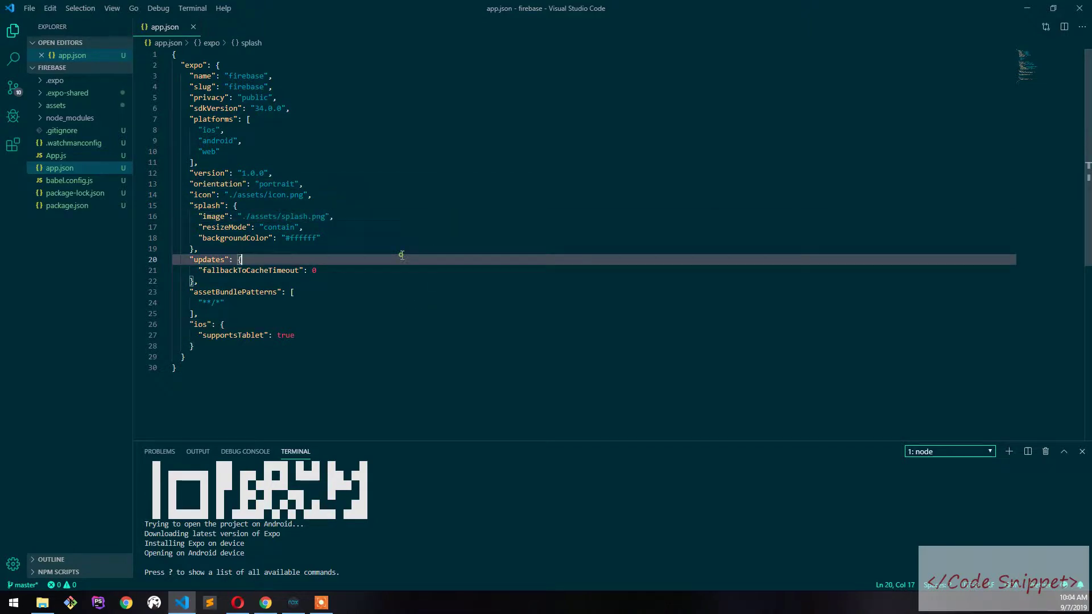
{"action": "left_click", "coordinate": [368, 205]}
{"action": "left_click", "coordinate": [373, 272]}
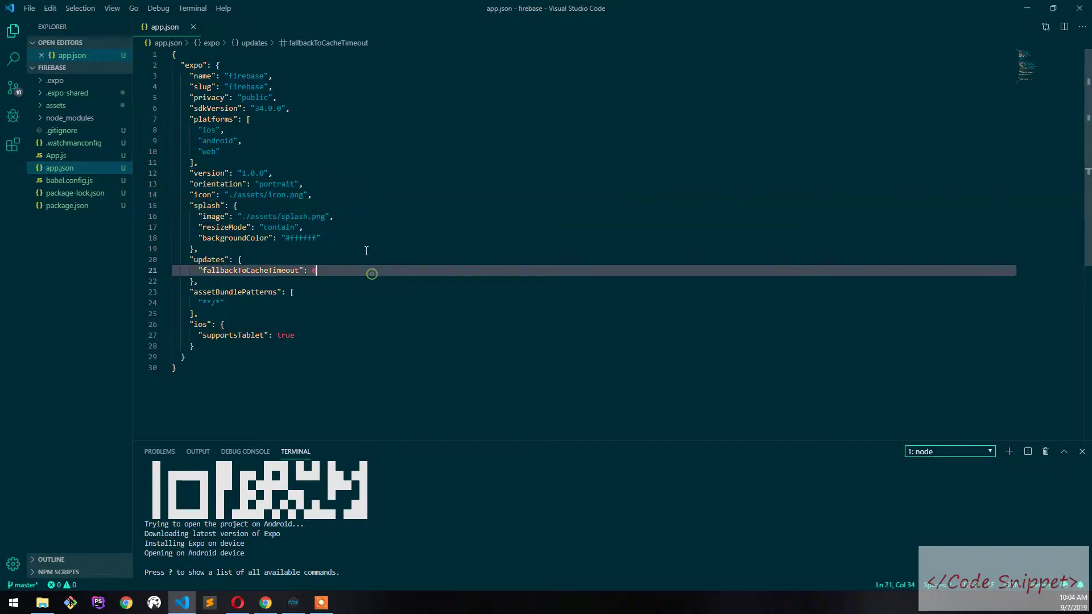
{"action": "left_click", "coordinate": [353, 206]}
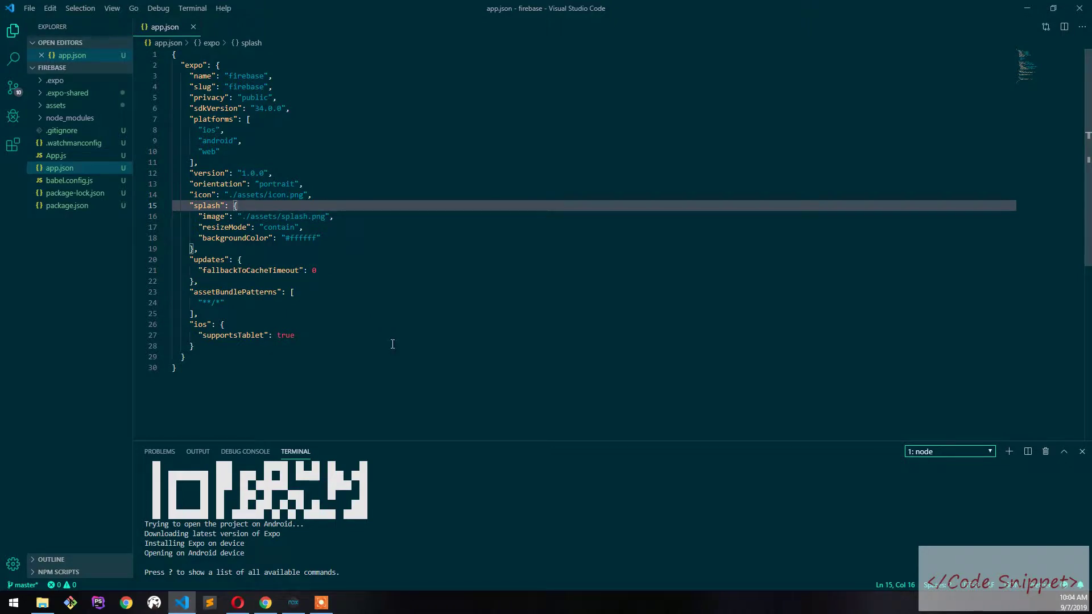
{"action": "left_click", "coordinate": [380, 266]}
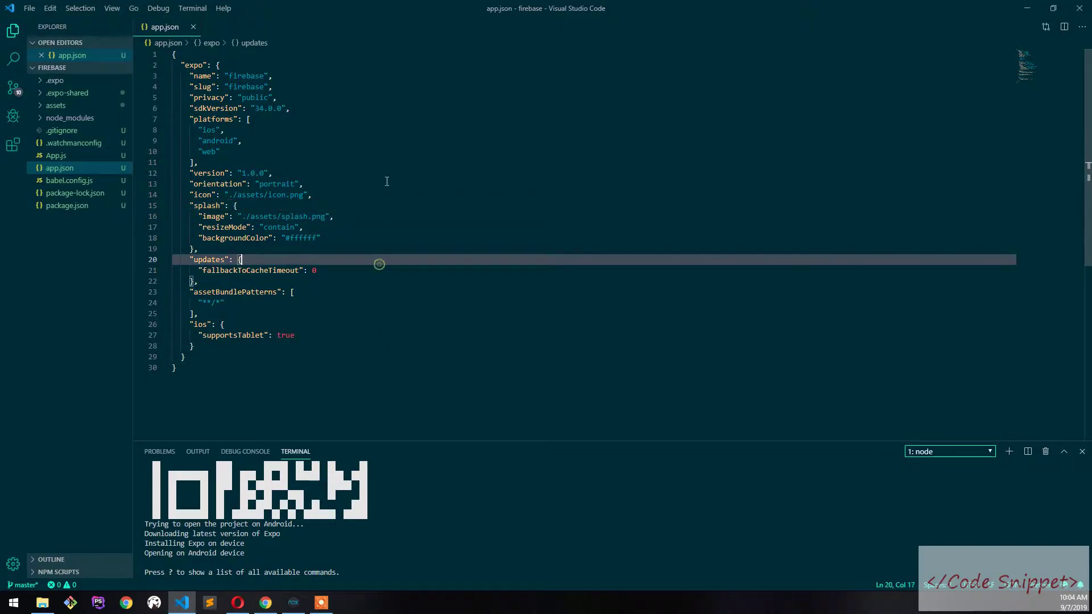
{"action": "left_click", "coordinate": [340, 141]}
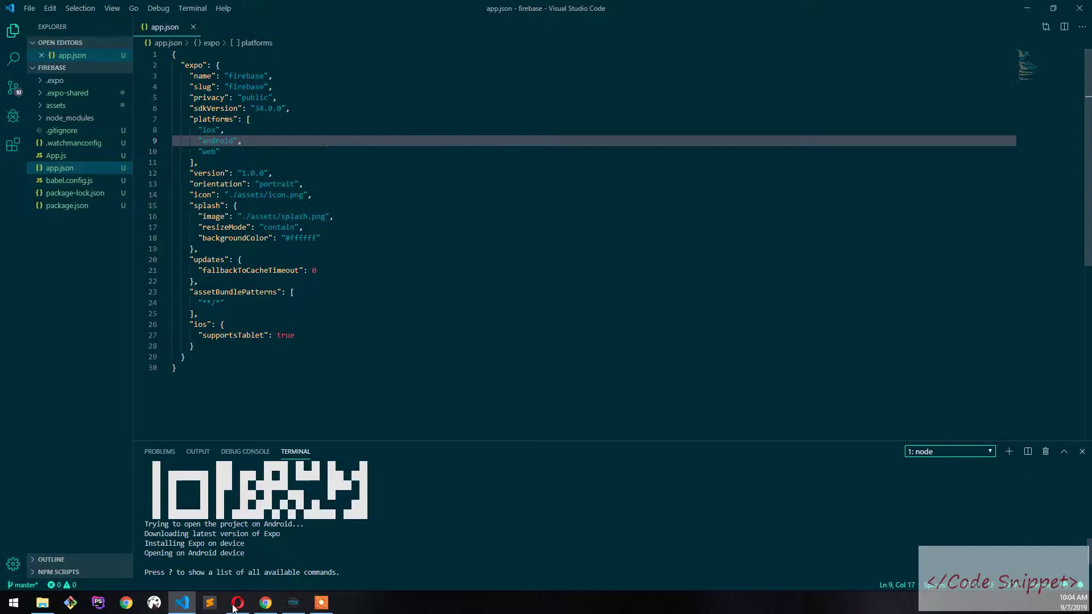
{"action": "left_click", "coordinate": [266, 603]}
Show the uptodown Nox Player 6.3.0.7 page and highlight its heading and site address.
{"action": "scroll", "coordinate": [319, 231], "scroll_direction": "up", "scroll_amount": 4}
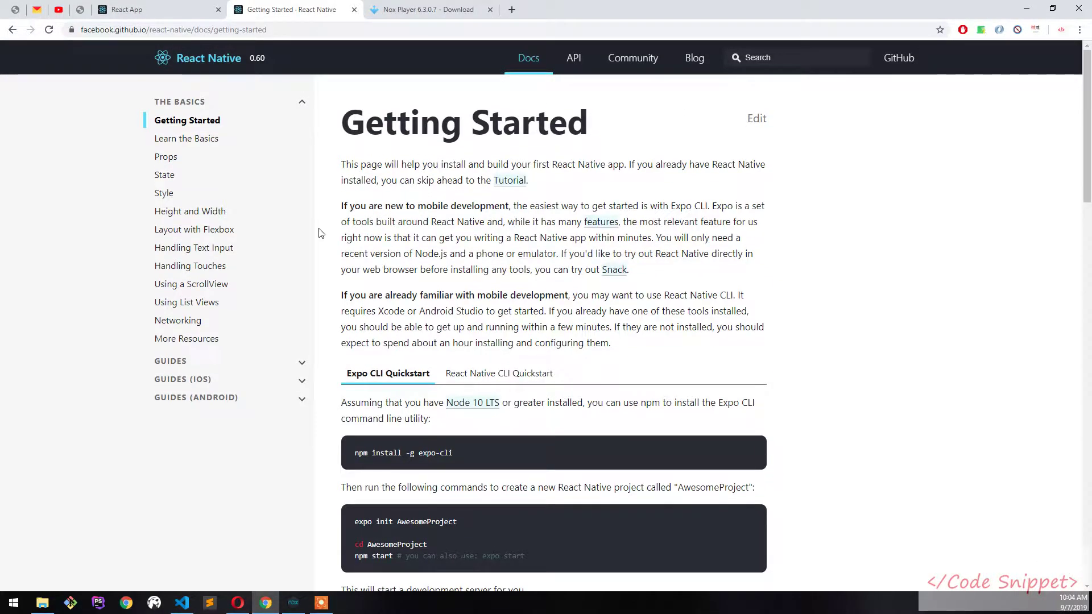
{"action": "left_click", "coordinate": [443, 8]}
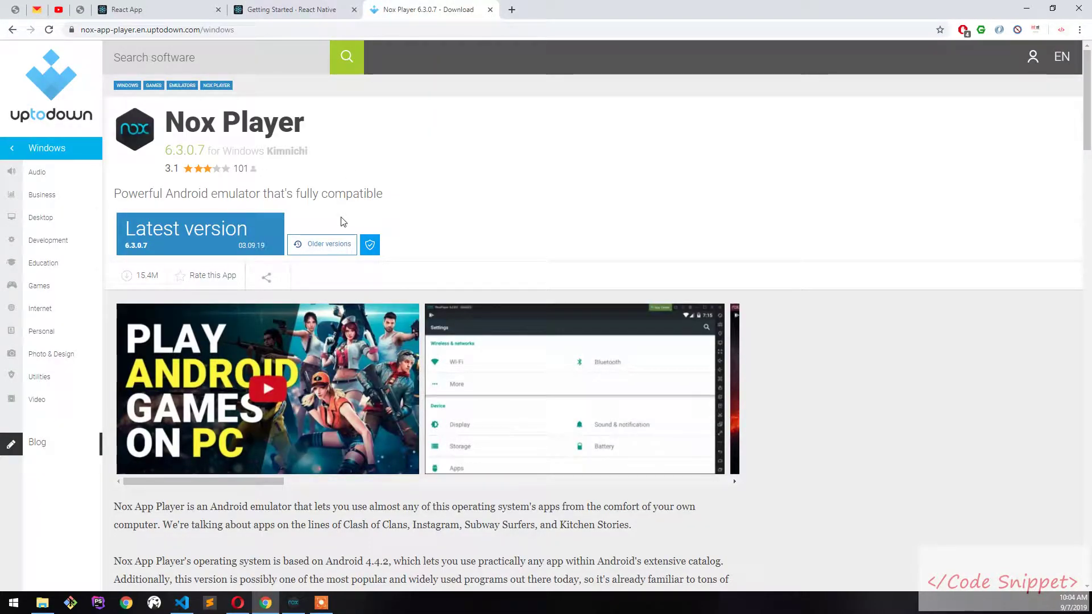
{"action": "left_click_drag", "start_coordinate": [322, 132], "coordinate": [165, 122]}
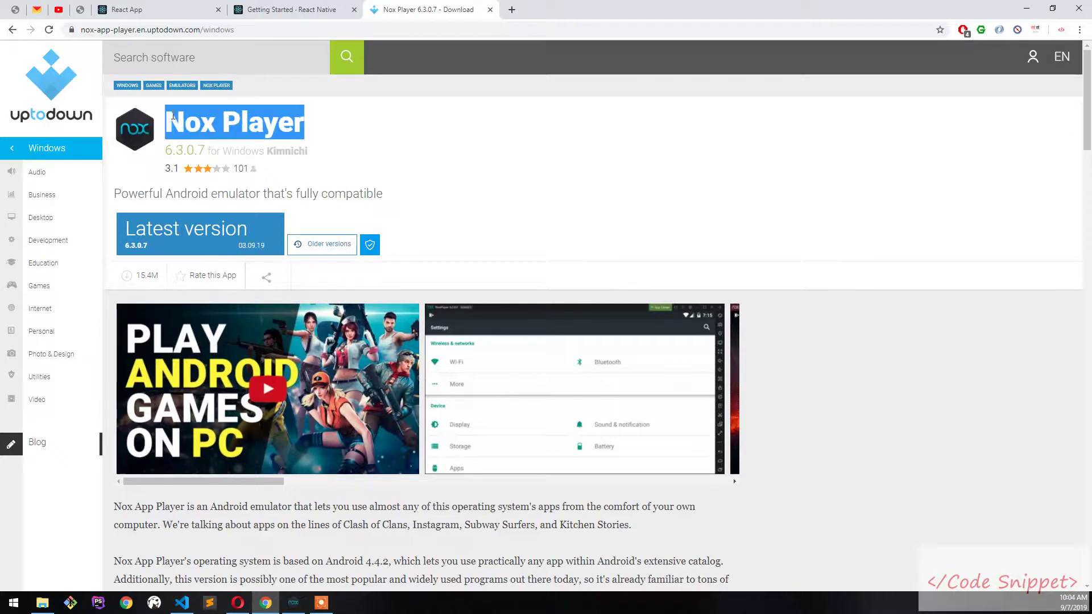
{"action": "left_click", "coordinate": [322, 125]}
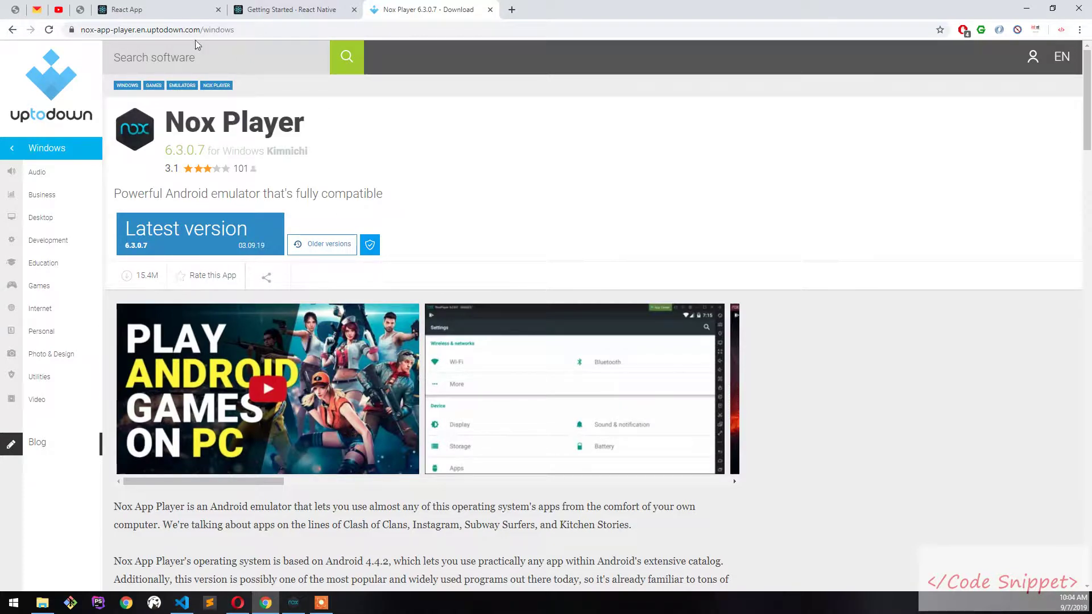
{"action": "left_click_drag", "start_coordinate": [194, 29], "coordinate": [72, 31]}
{"action": "left_click", "coordinate": [274, 28]}
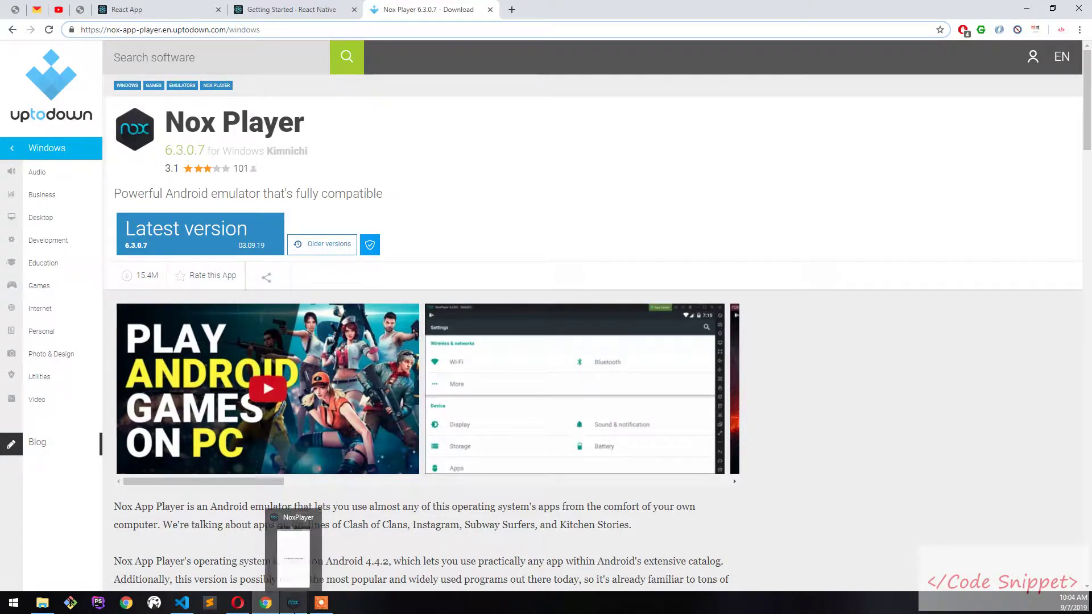
Bring NoxPlayer forward, shift its window left, and reopen the firebase app from recent apps.
{"action": "left_click", "coordinate": [293, 603]}
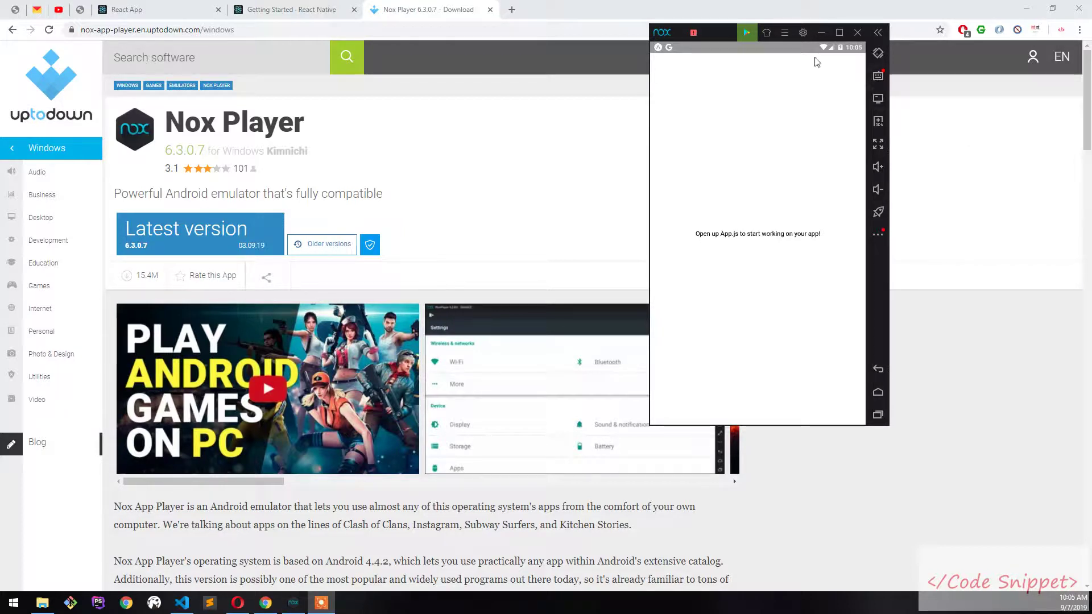
{"action": "left_click_drag", "start_coordinate": [730, 39], "coordinate": [670, 62]}
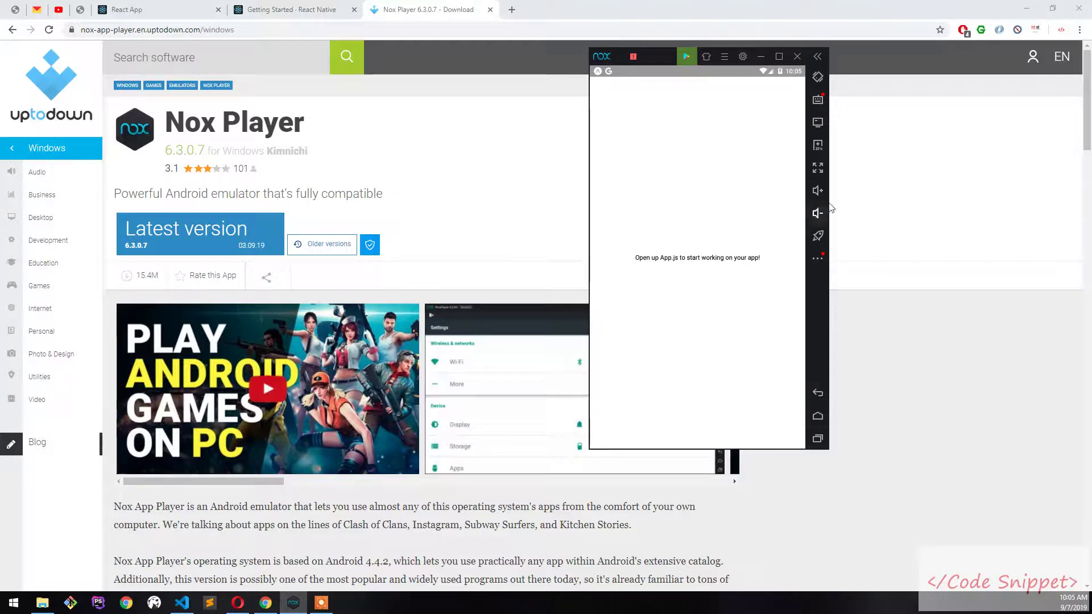
{"action": "left_click", "coordinate": [818, 440]}
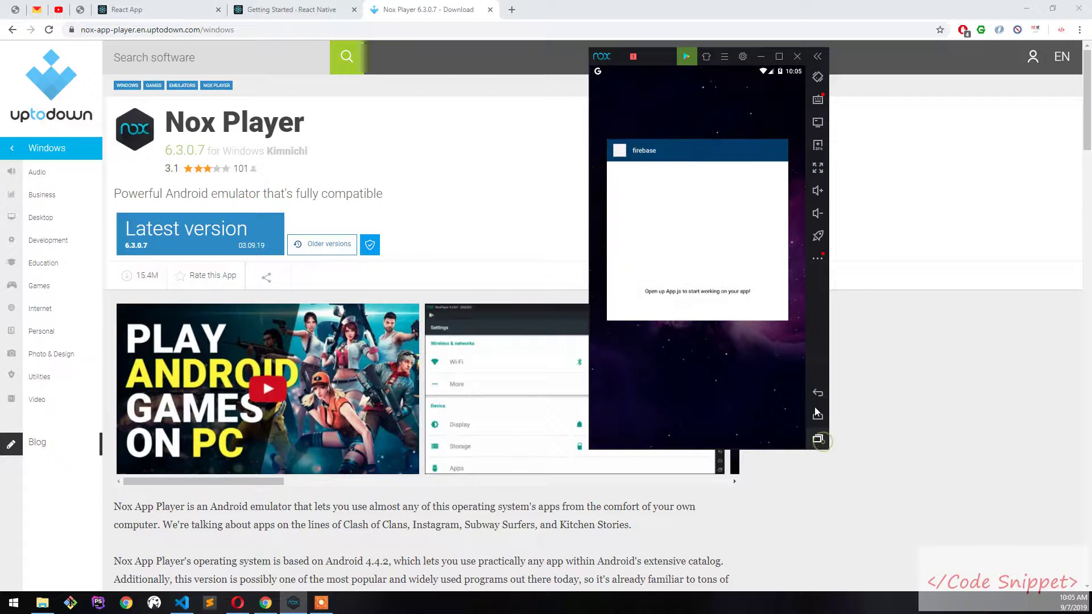
{"action": "left_click", "coordinate": [724, 226]}
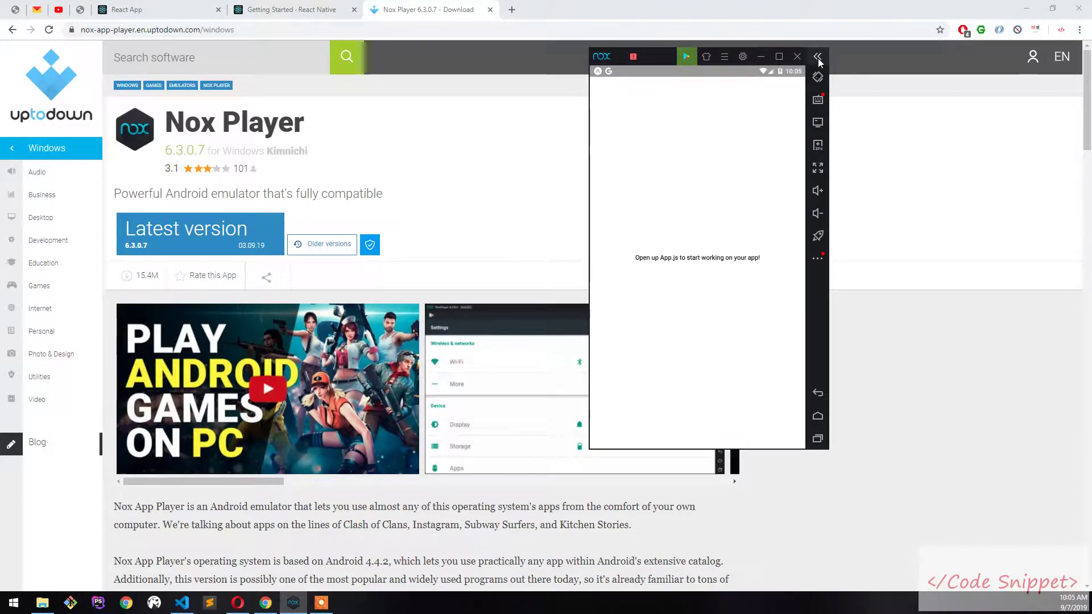
Add a desktop shortcut for the firebase app and rotate the emulator to landscape.
{"action": "left_click", "coordinate": [817, 259]}
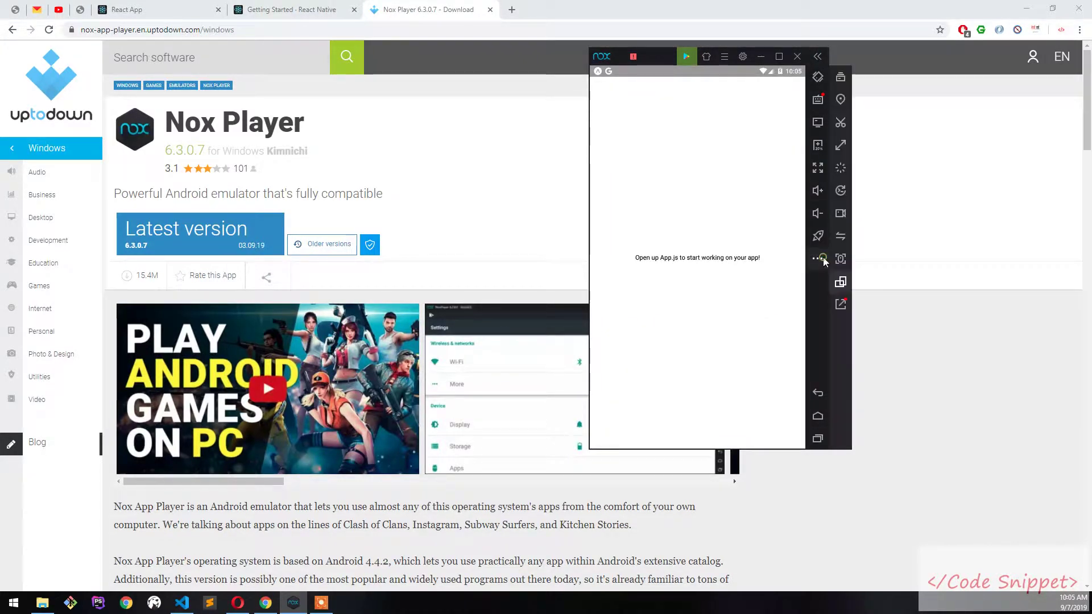
{"action": "left_click", "coordinate": [839, 307]}
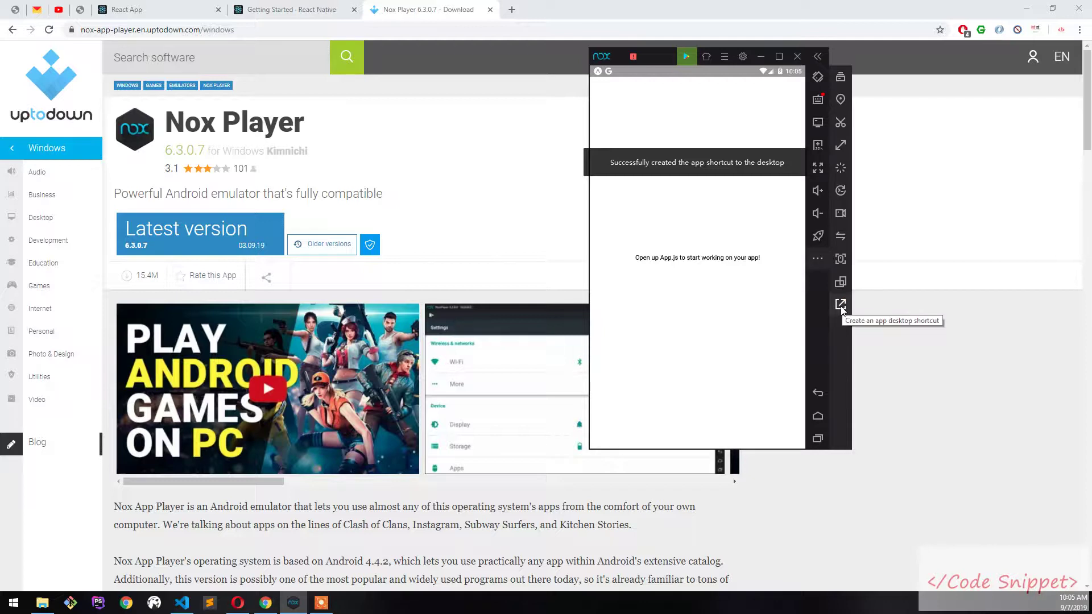
{"action": "left_click", "coordinate": [842, 307]}
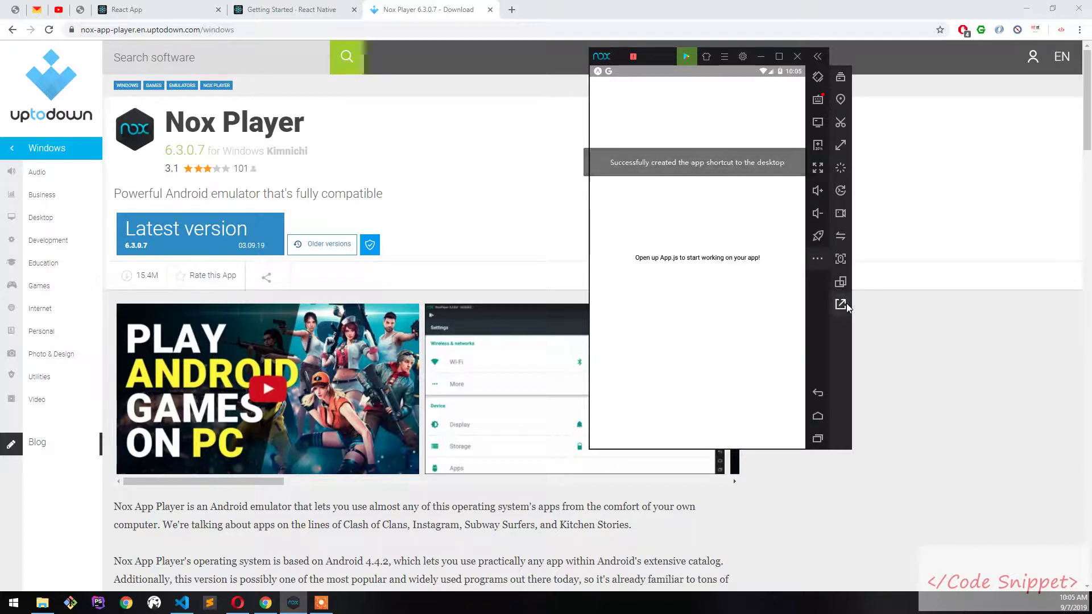
{"action": "left_click", "coordinate": [842, 283]}
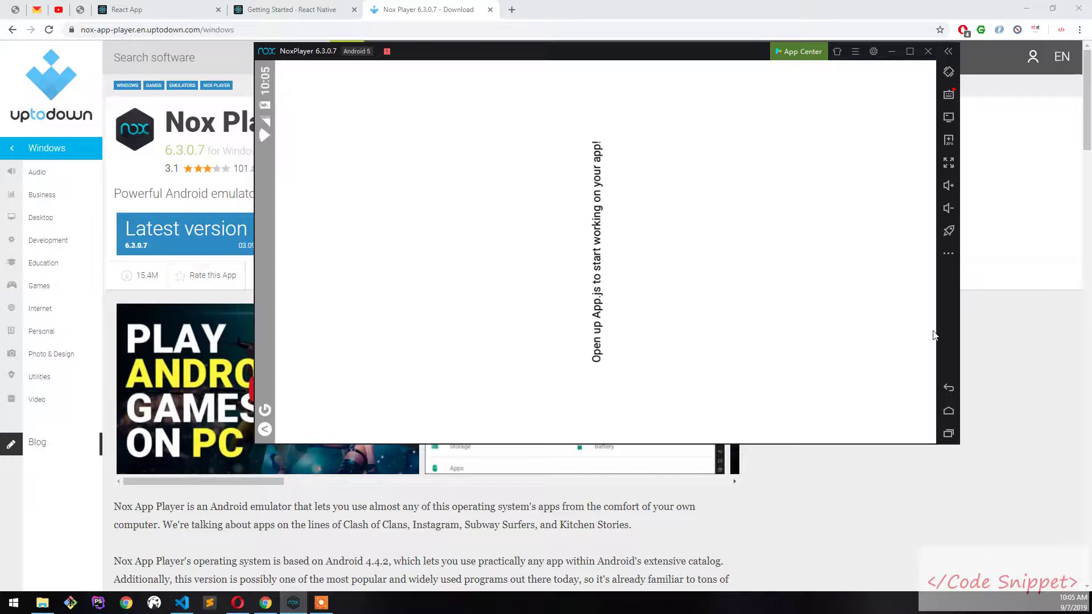
{"action": "left_click", "coordinate": [949, 253]}
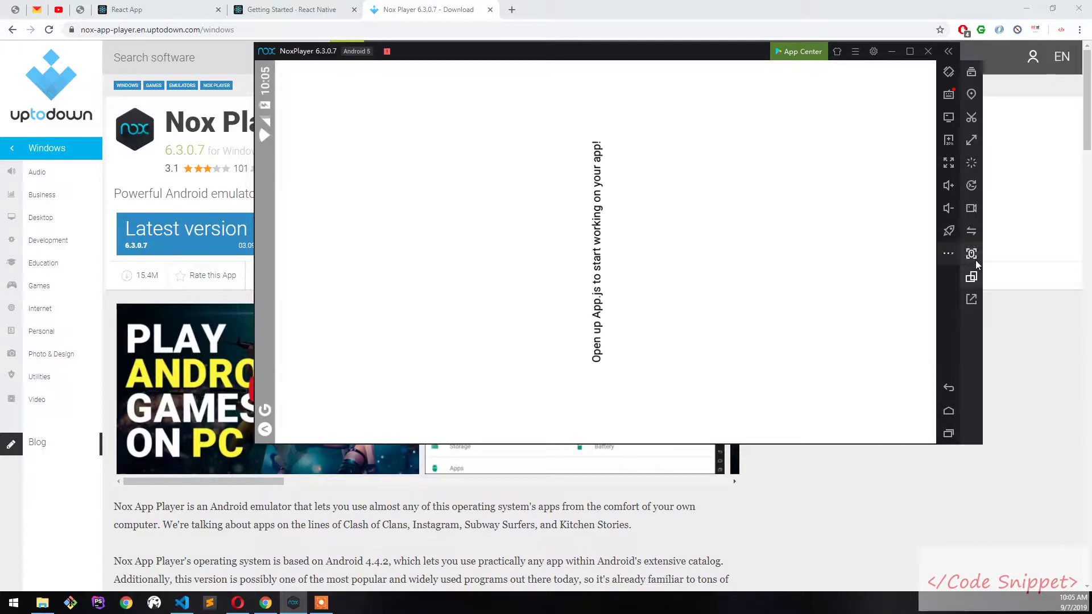
Rotate to portrait, move the emulator window right, and cancel out of System settings.
{"action": "left_click", "coordinate": [973, 277]}
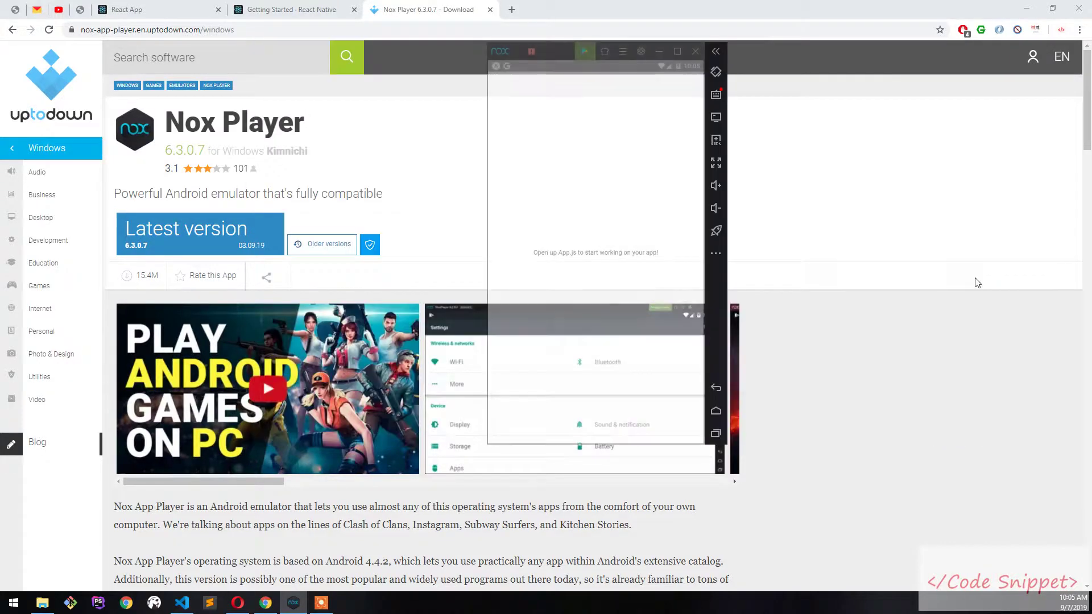
{"action": "left_click_drag", "start_coordinate": [557, 52], "coordinate": [776, 83]}
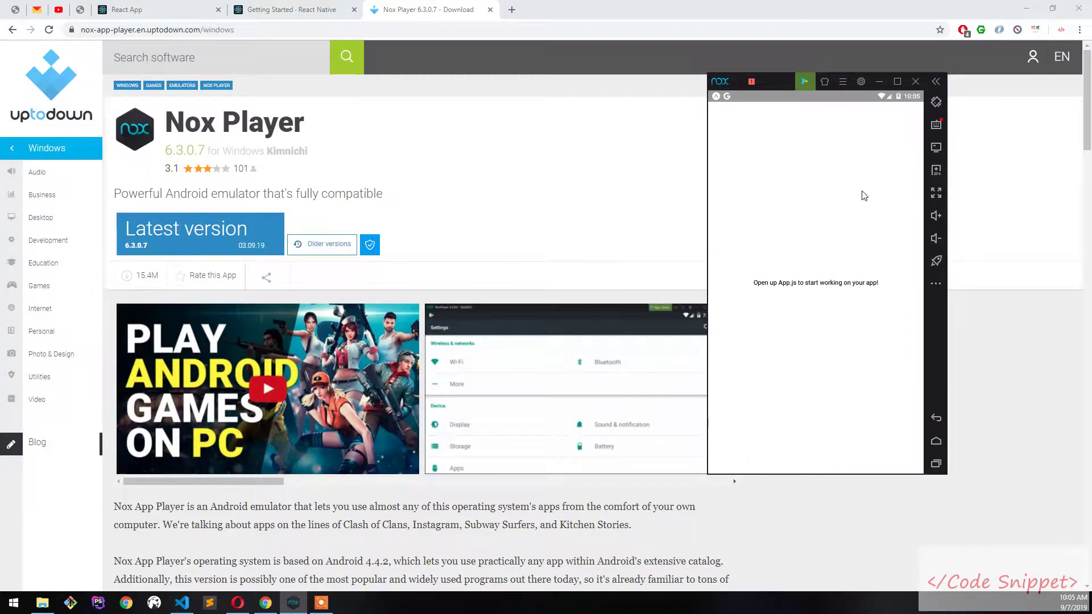
{"action": "left_click", "coordinate": [864, 83]}
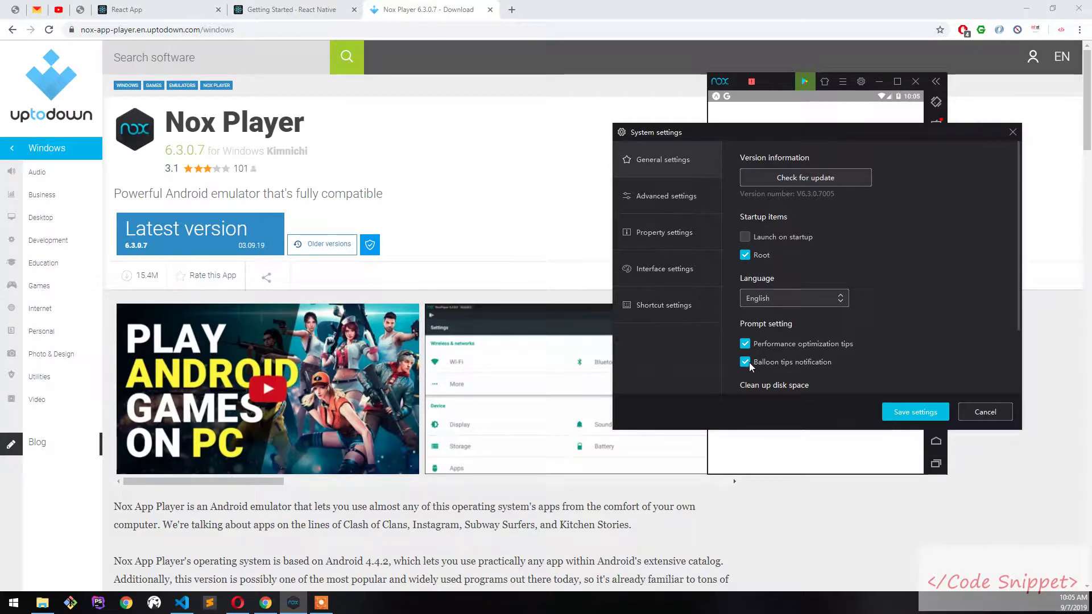
{"action": "left_click", "coordinate": [987, 412]}
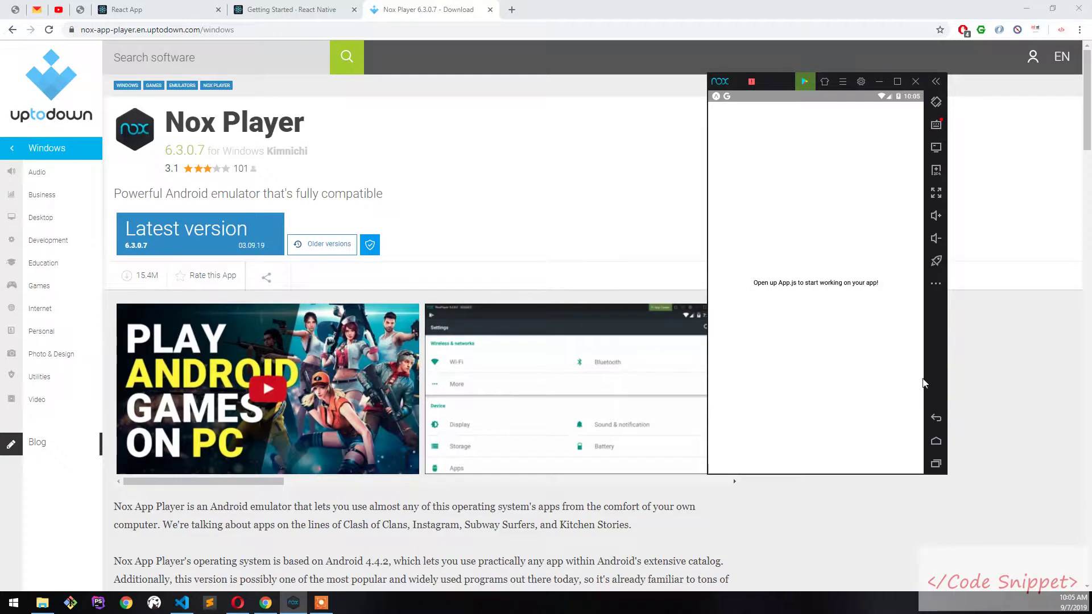
Swipe the firebase app away from the Android recent apps list.
{"action": "left_click", "coordinate": [938, 464]}
{"action": "left_click", "coordinate": [802, 321]}
{"action": "left_click_drag", "start_coordinate": [801, 318], "coordinate": [1006, 330]}
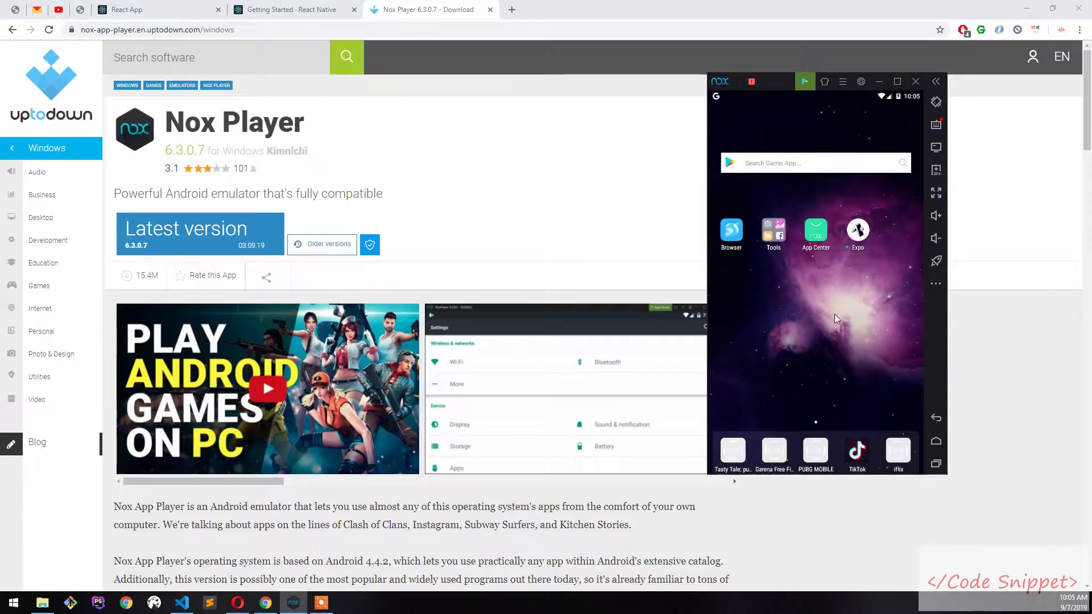
In Android Settings, check About tablet and verify USB debugging is on in Developer options.
{"action": "left_click", "coordinate": [784, 244]}
{"action": "left_click", "coordinate": [768, 261]}
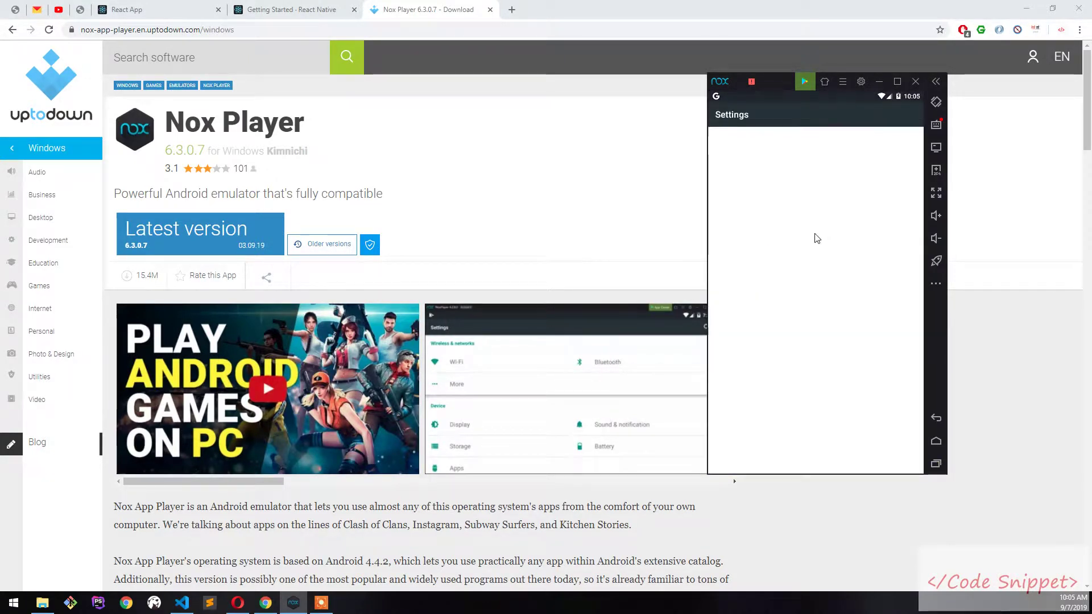
{"action": "scroll", "coordinate": [802, 256], "scroll_direction": "down", "scroll_amount": 10}
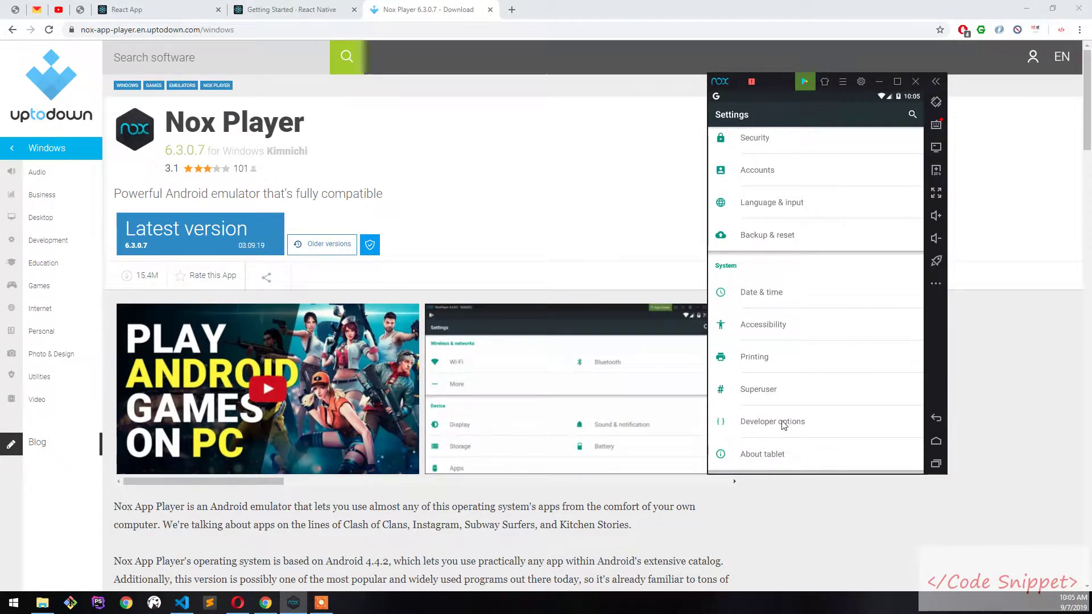
{"action": "left_click", "coordinate": [782, 452]}
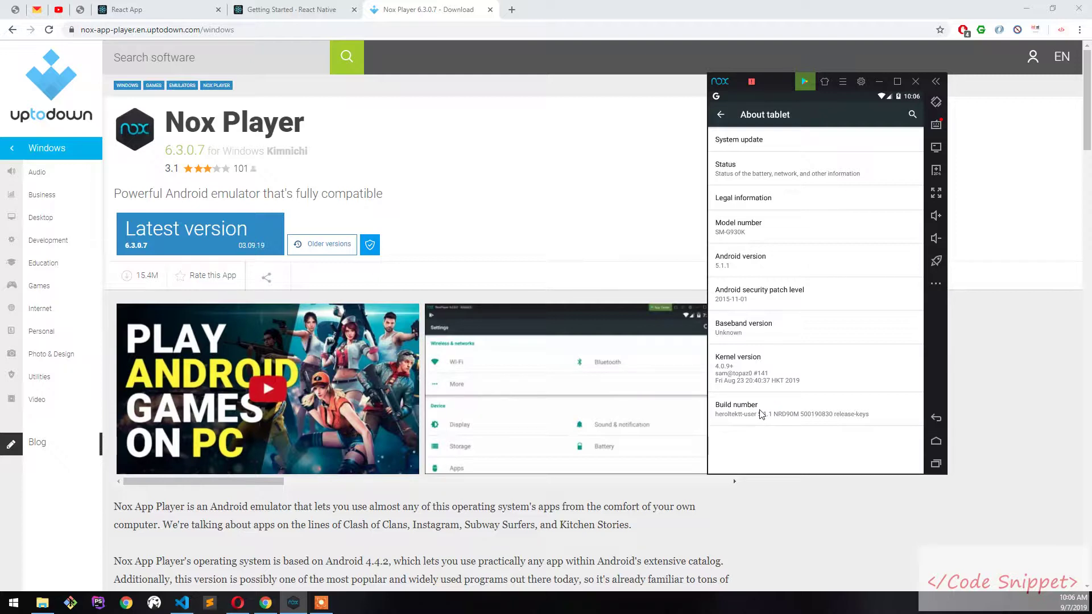
{"action": "left_click", "coordinate": [720, 115]}
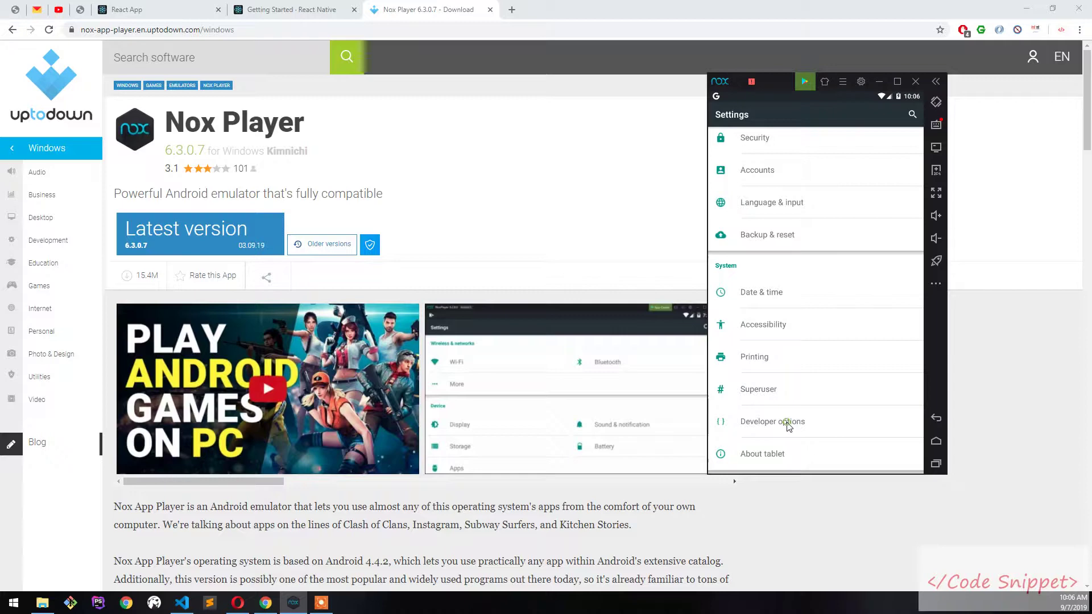
{"action": "left_click", "coordinate": [789, 425]}
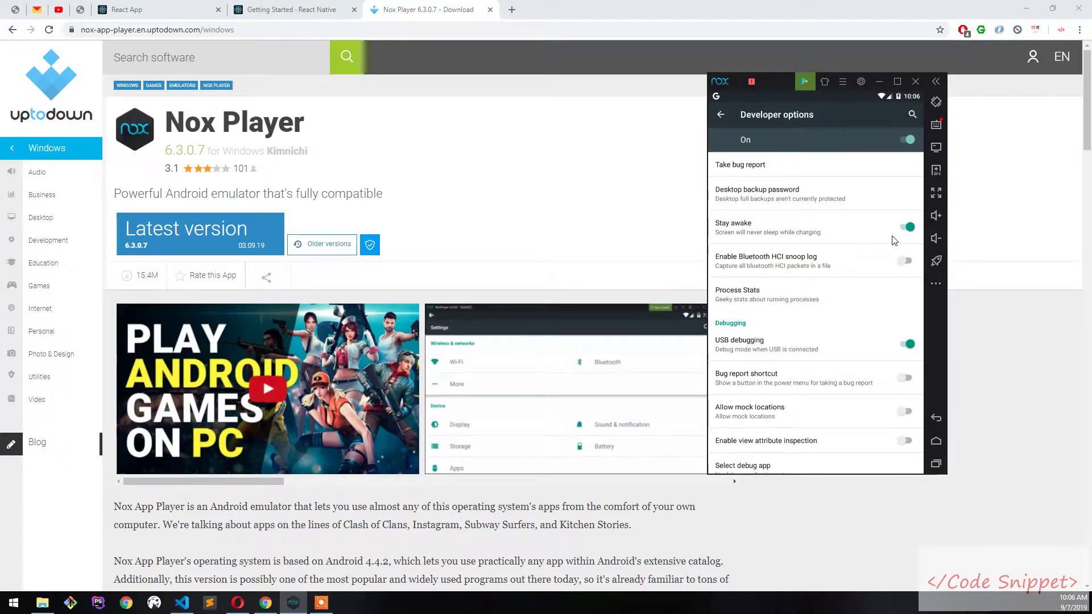
{"action": "scroll", "coordinate": [773, 333], "scroll_direction": "down", "scroll_amount": 5}
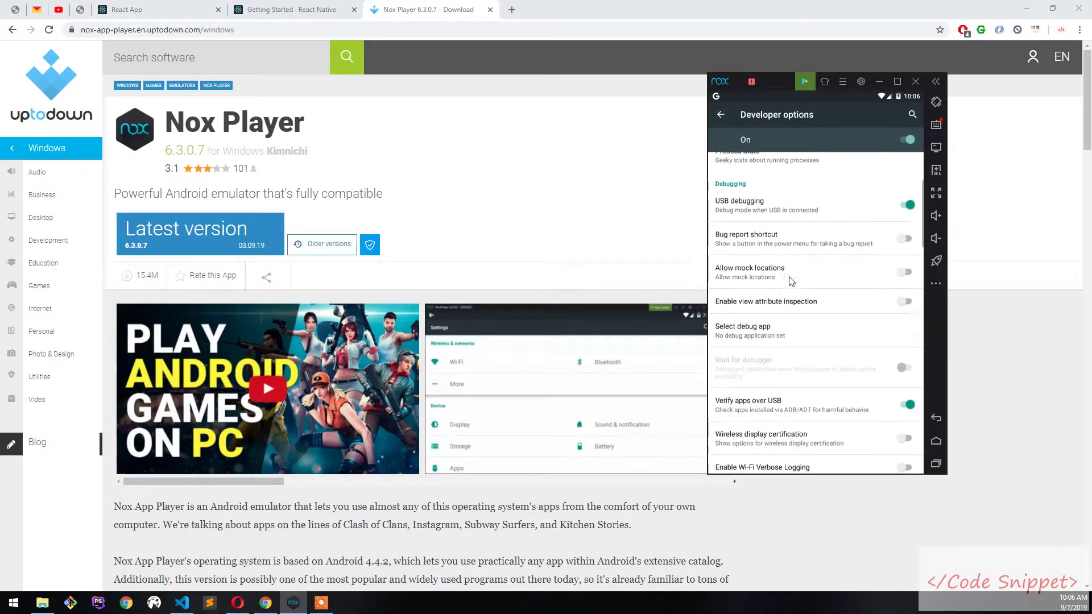
{"action": "left_click", "coordinate": [720, 117]}
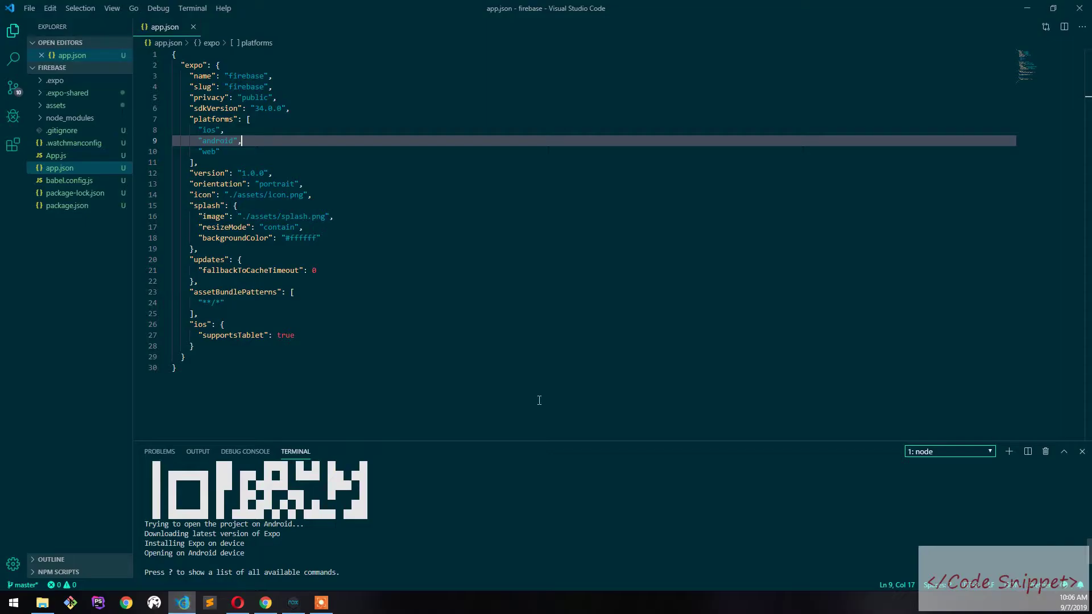
Run npm start in the VS Code terminal and reposition the Nox window up and right.
{"action": "left_click", "coordinate": [182, 603]}
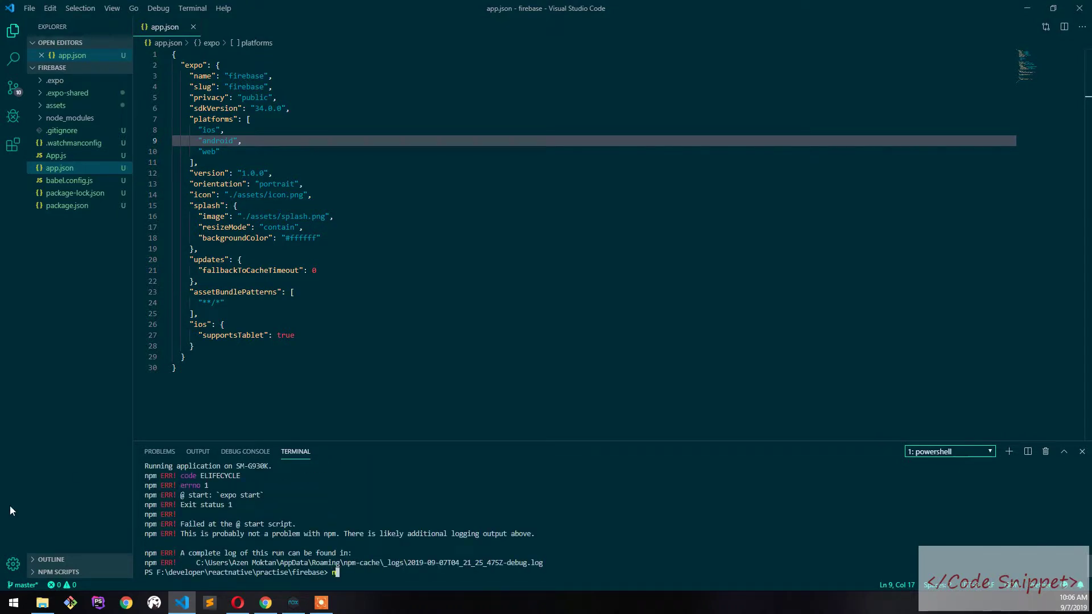
{"action": "key", "text": "Return"}
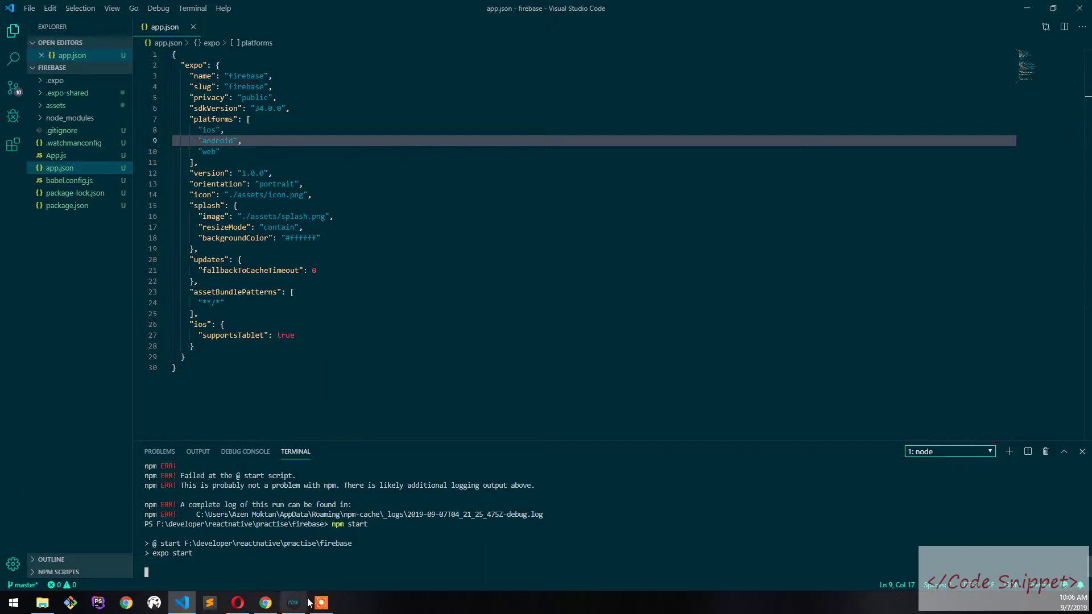
{"action": "left_click", "coordinate": [283, 603]}
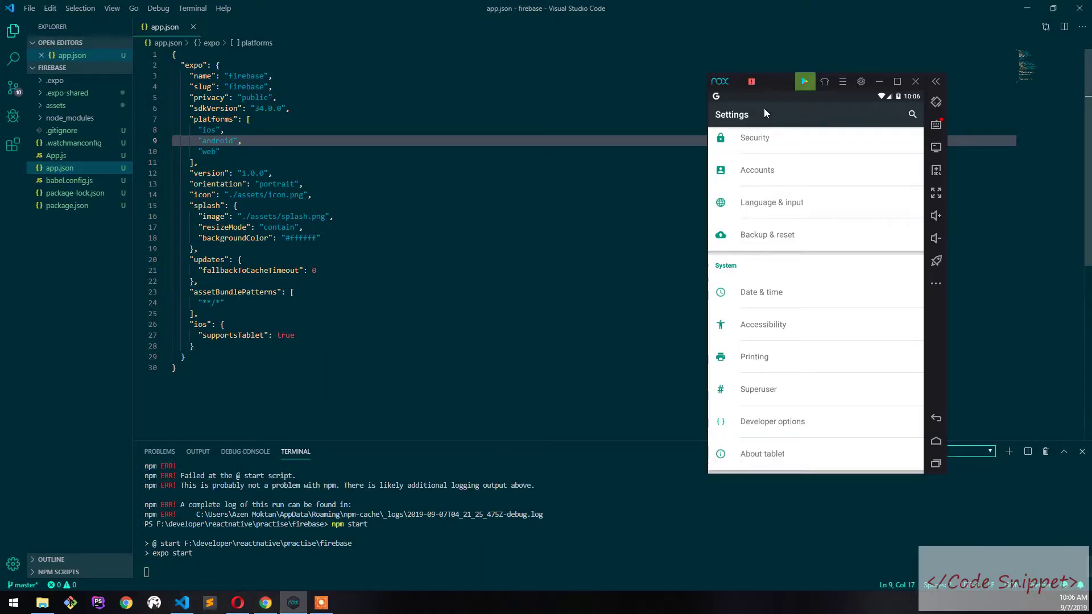
{"action": "left_click_drag", "start_coordinate": [767, 88], "coordinate": [836, 72]}
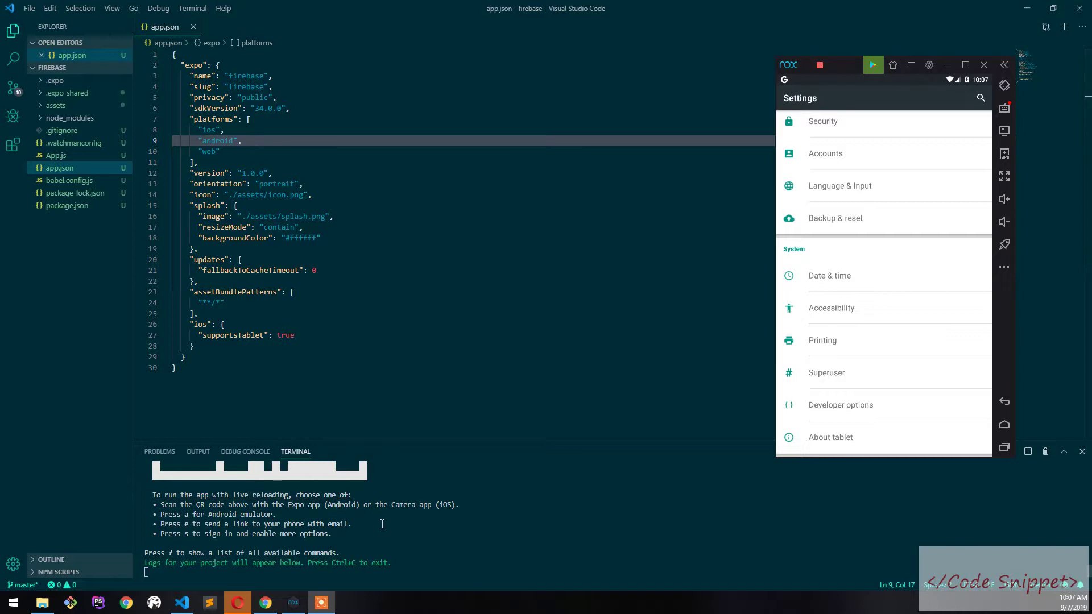
{"action": "scroll", "coordinate": [383, 524], "scroll_direction": "up", "scroll_amount": 2}
{"action": "scroll", "coordinate": [383, 524], "scroll_direction": "down", "scroll_amount": 2}
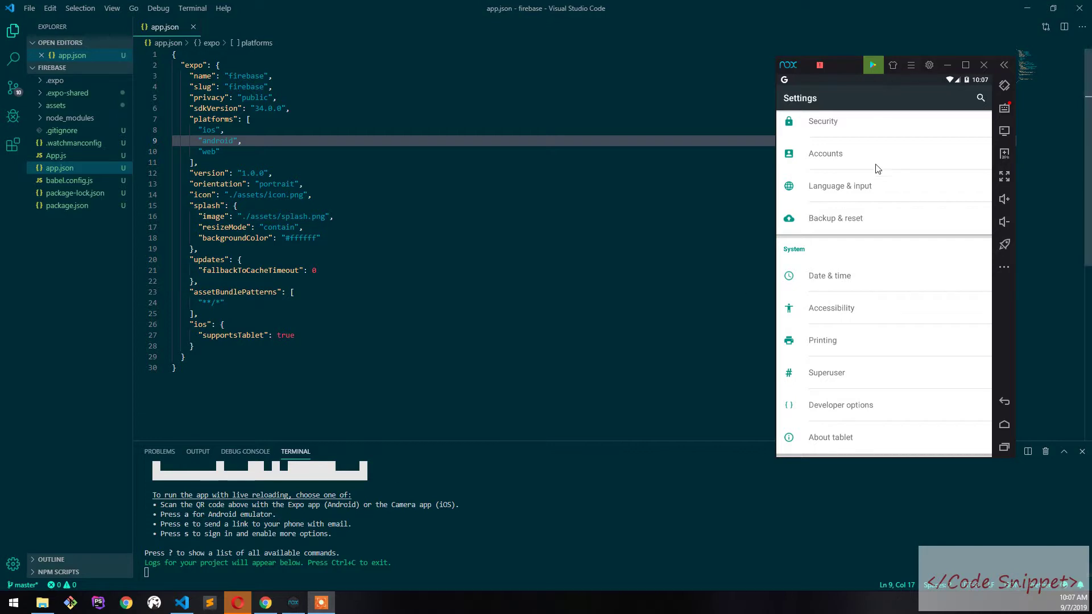
Press a in the Expo terminal to launch on the Android emulator and wait for the bundle.
{"action": "left_click", "coordinate": [443, 555]}
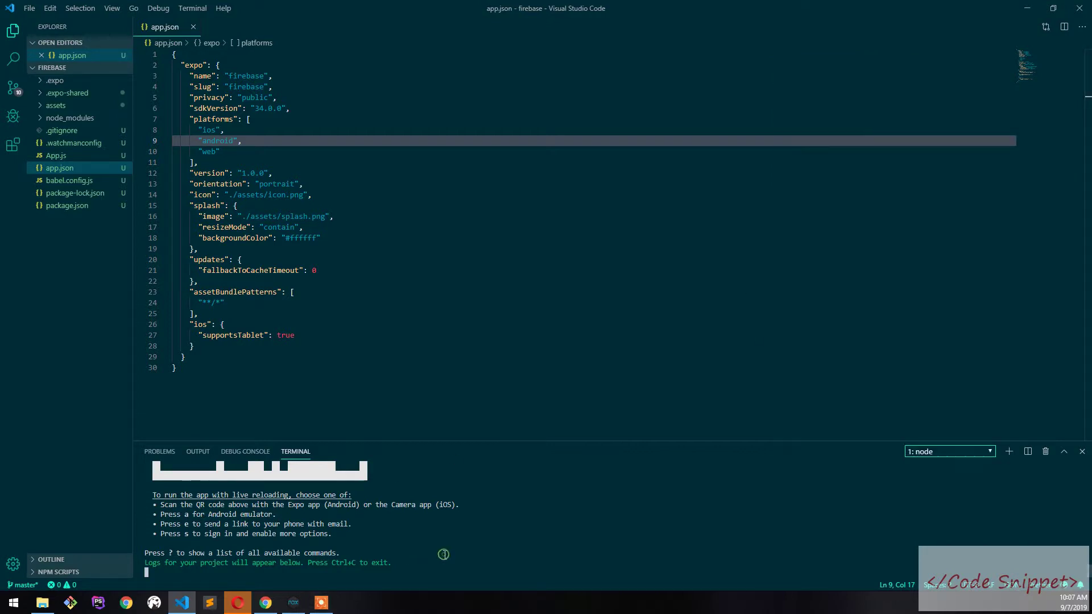
{"action": "key", "text": "a"}
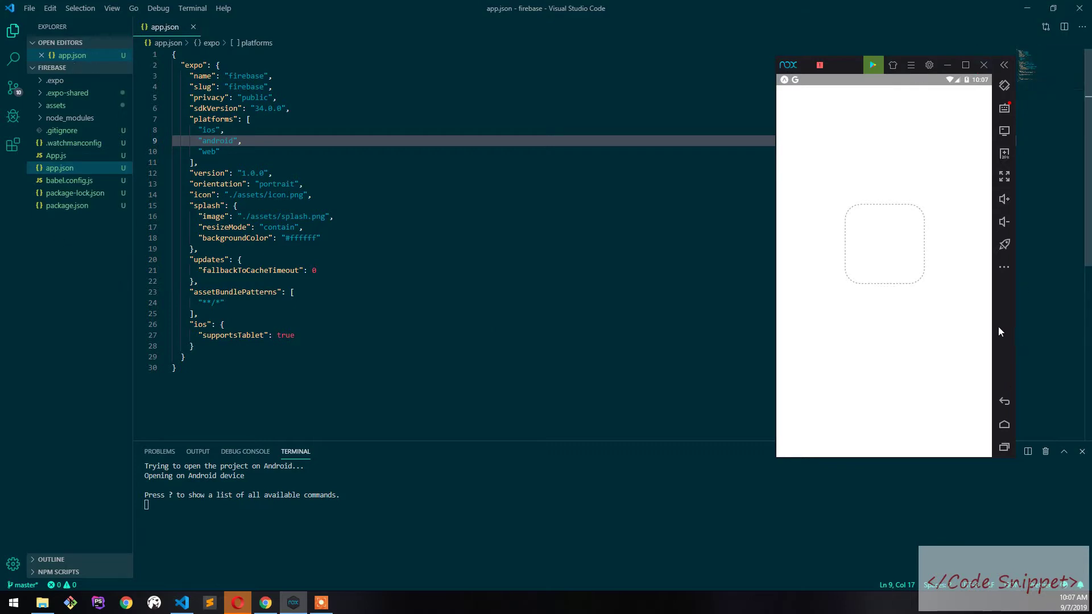
{"action": "left_click", "coordinate": [1004, 268]}
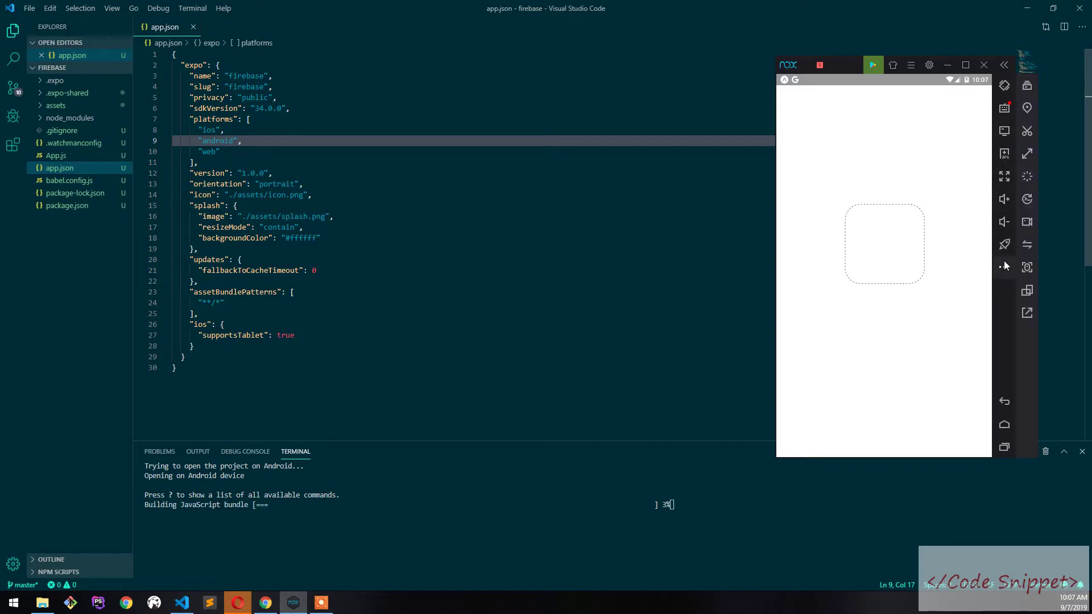
{"action": "left_click_drag", "start_coordinate": [840, 71], "coordinate": [823, 94]}
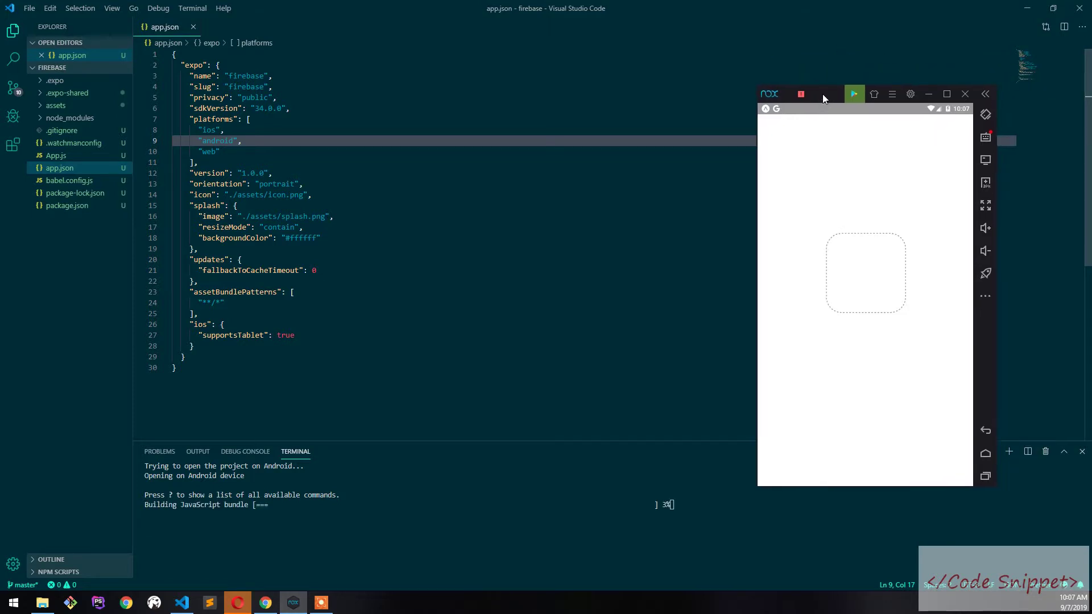
{"action": "left_click", "coordinate": [981, 296]}
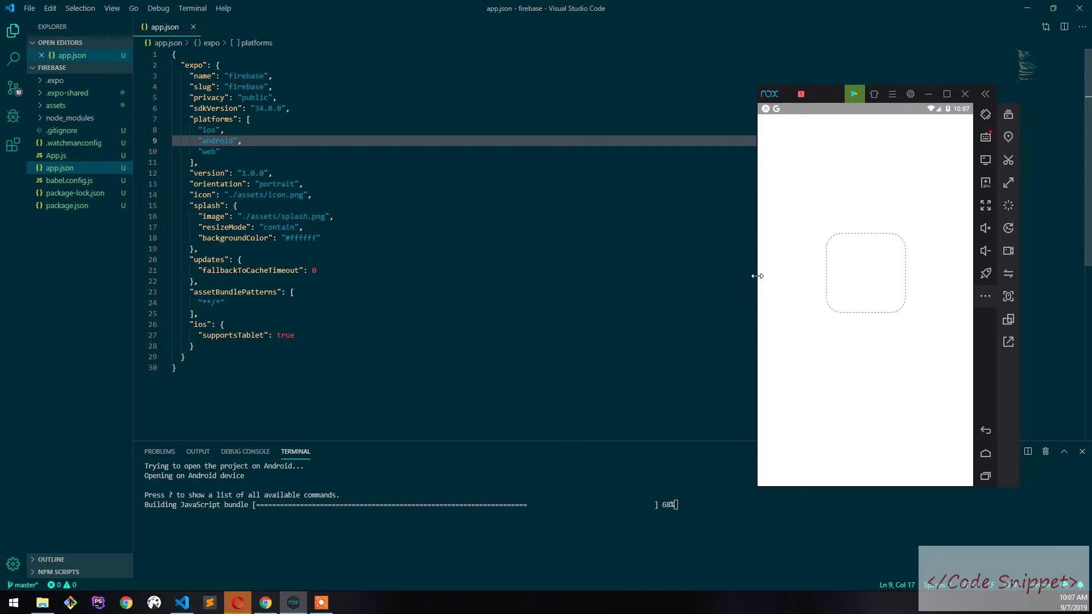
{"action": "left_click", "coordinate": [667, 508]}
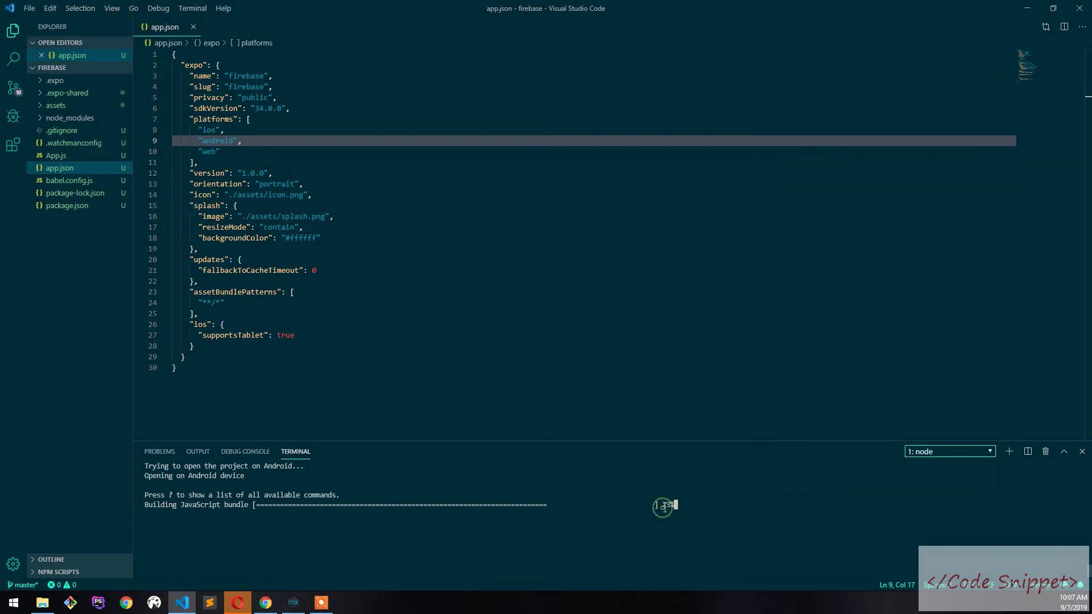
Move the emulator window up and left, then open App.js in the editor.
{"action": "left_click", "coordinate": [294, 603]}
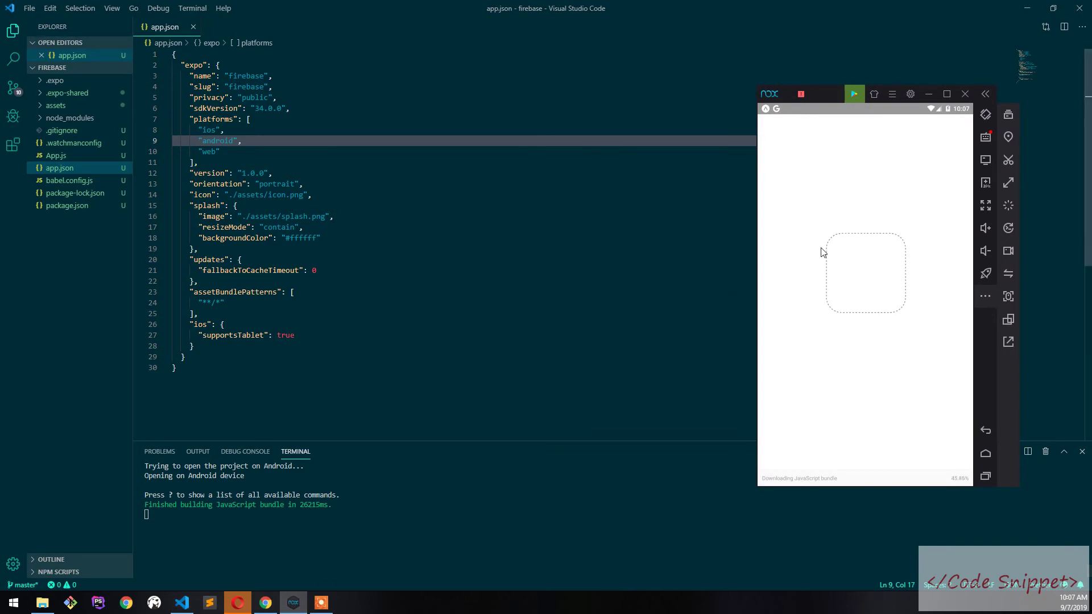
{"action": "left_click_drag", "start_coordinate": [881, 105], "coordinate": [842, 99]}
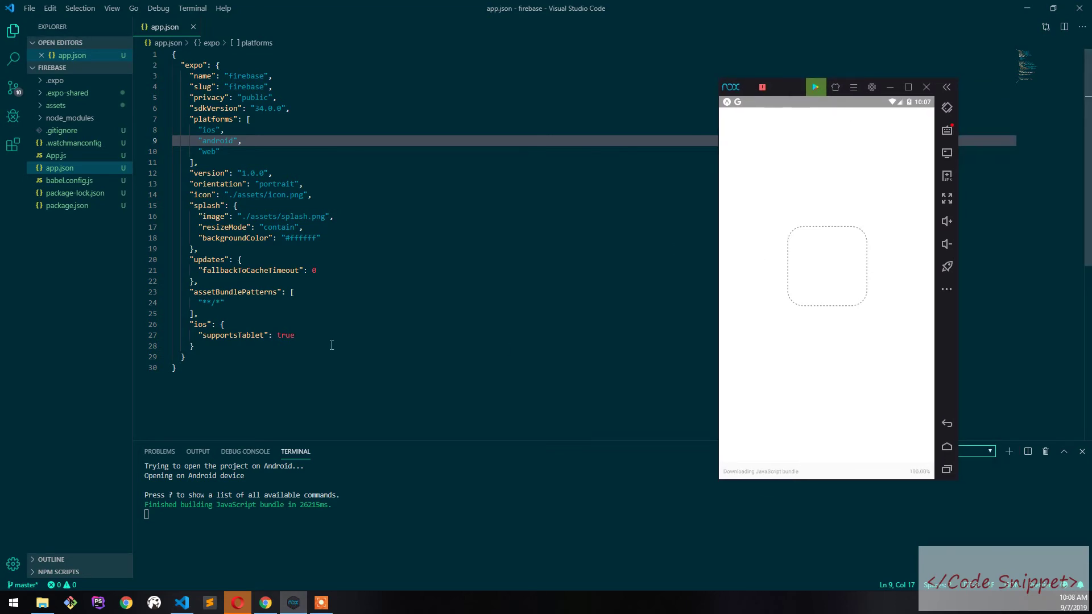
{"action": "left_click", "coordinate": [68, 165]}
Select line 7's 'Open up App.js to start working on your app!' text and bring the emulator forward.
{"action": "left_click", "coordinate": [57, 156]}
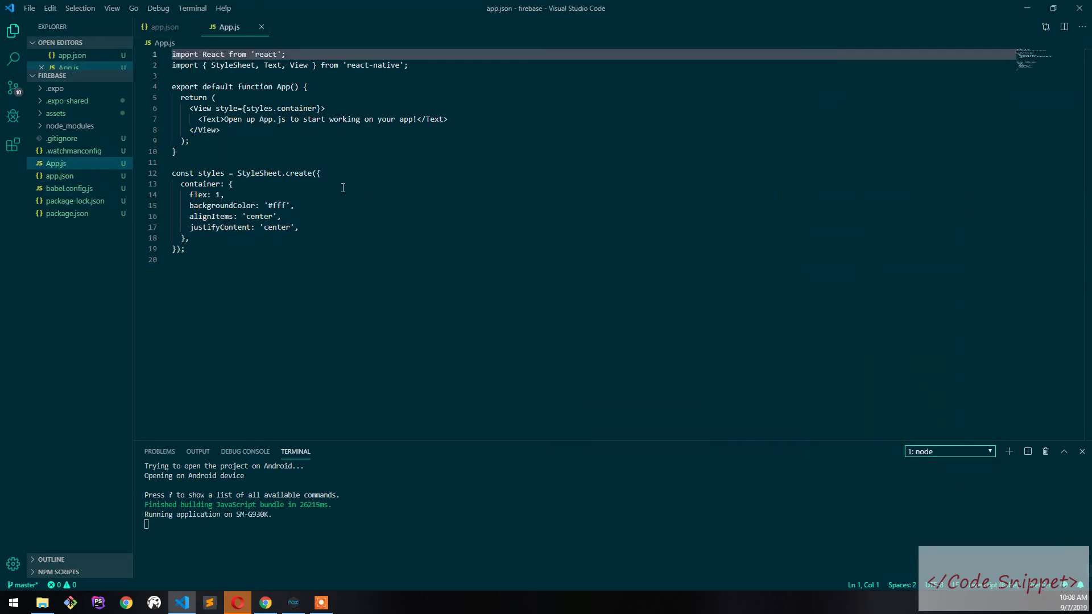
{"action": "left_click", "coordinate": [277, 148]}
{"action": "left_click", "coordinate": [309, 132]}
{"action": "left_click_drag", "start_coordinate": [229, 119], "coordinate": [365, 119]}
{"action": "left_click", "coordinate": [293, 602]}
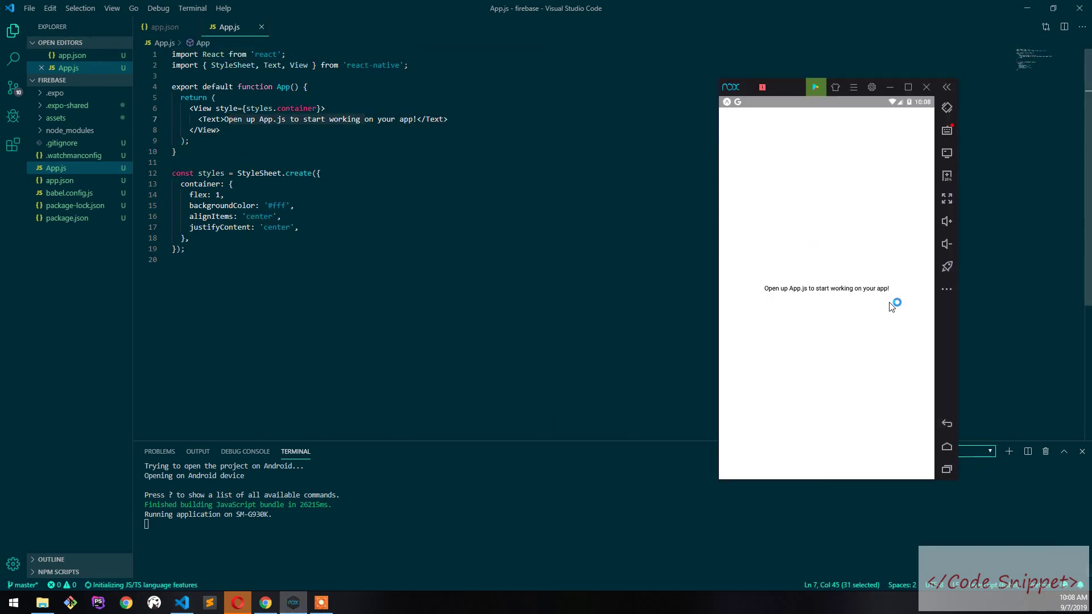